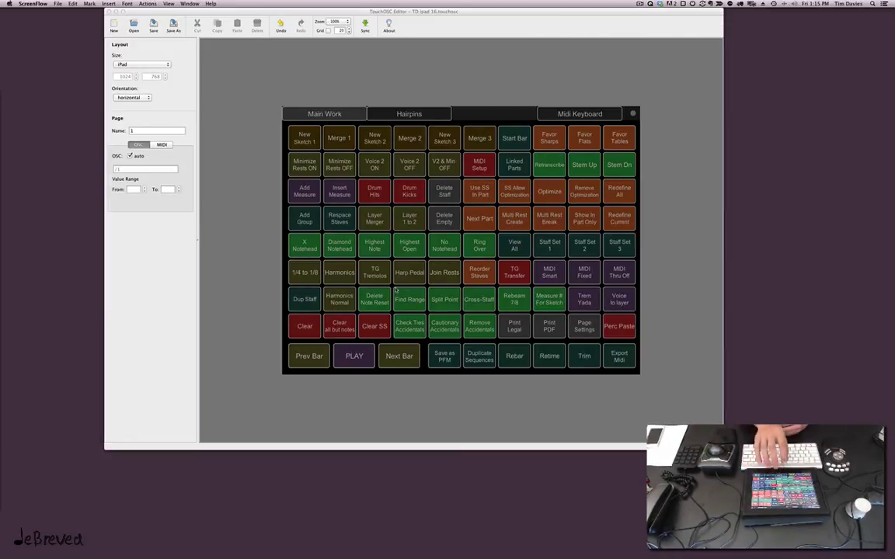
# Open page 3 of the layout and move the "Button" label off the red push button, to about X 202, Y 89.
pyautogui.click(527, 49)
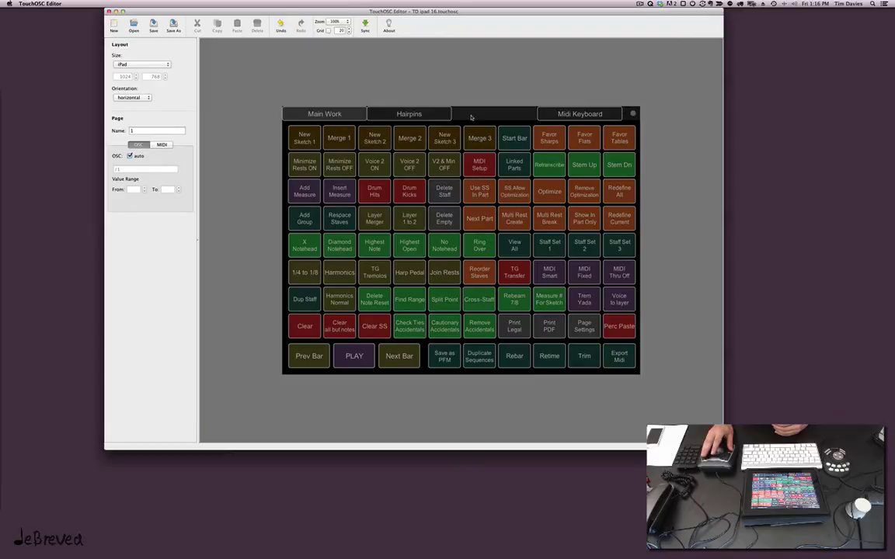
pyautogui.click(470, 116)
pyautogui.click(329, 160)
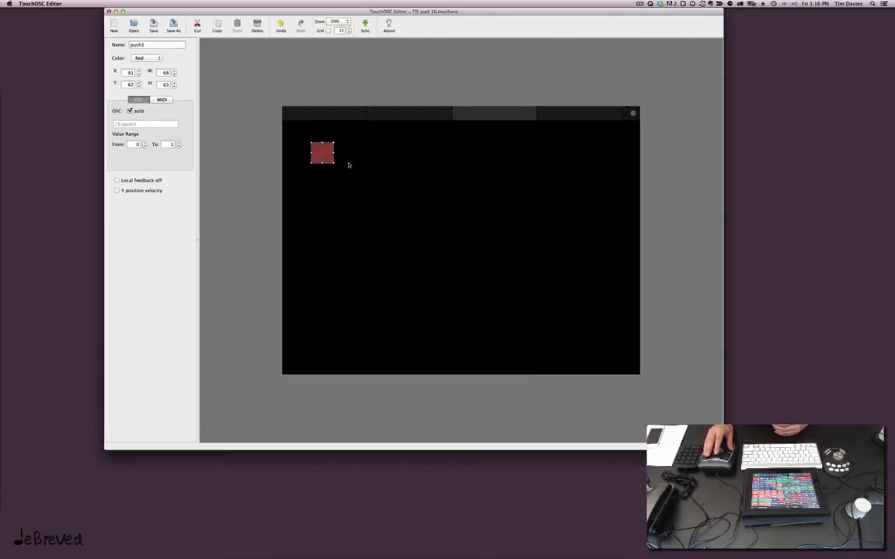
pyautogui.click(358, 162)
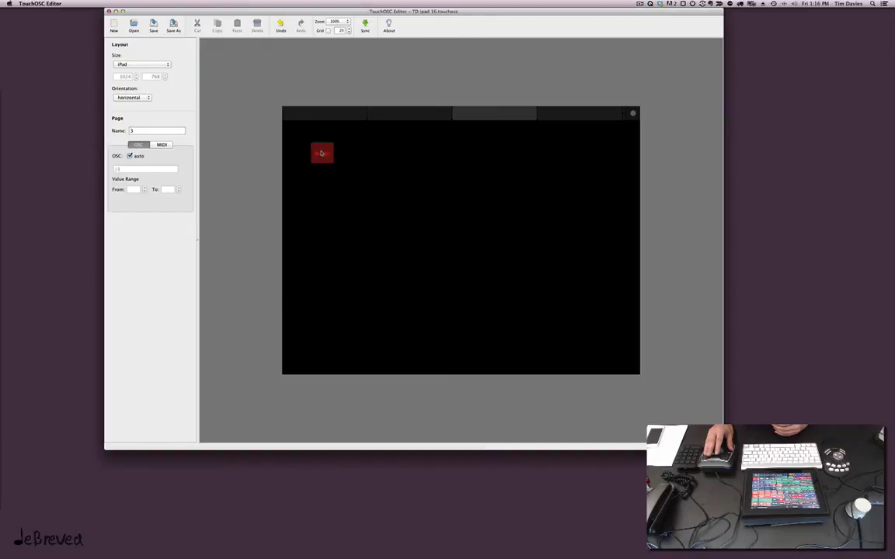
pyautogui.click(322, 154)
pyautogui.click(357, 186)
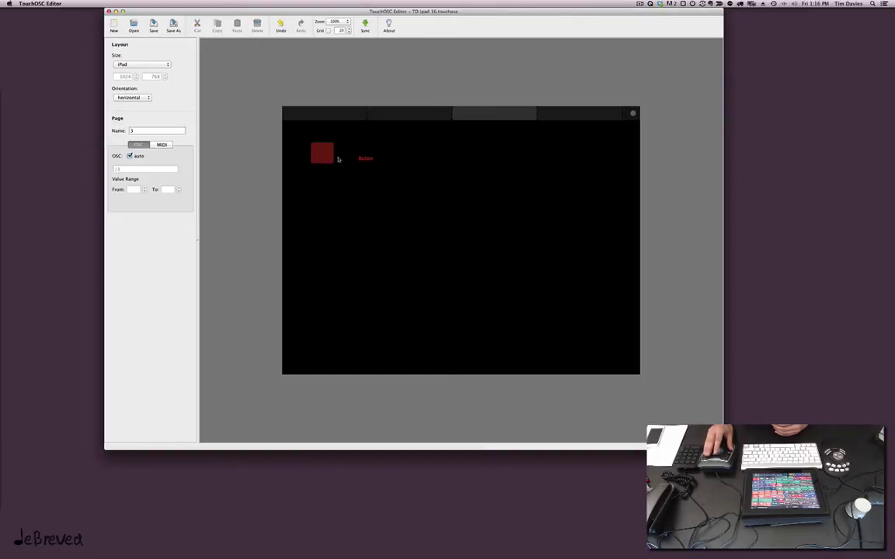
pyautogui.click(318, 160)
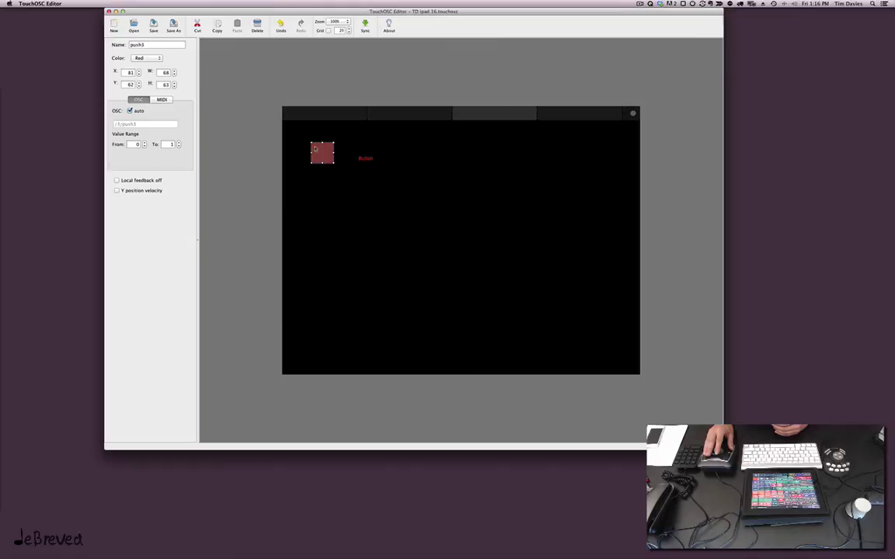
pyautogui.click(362, 158)
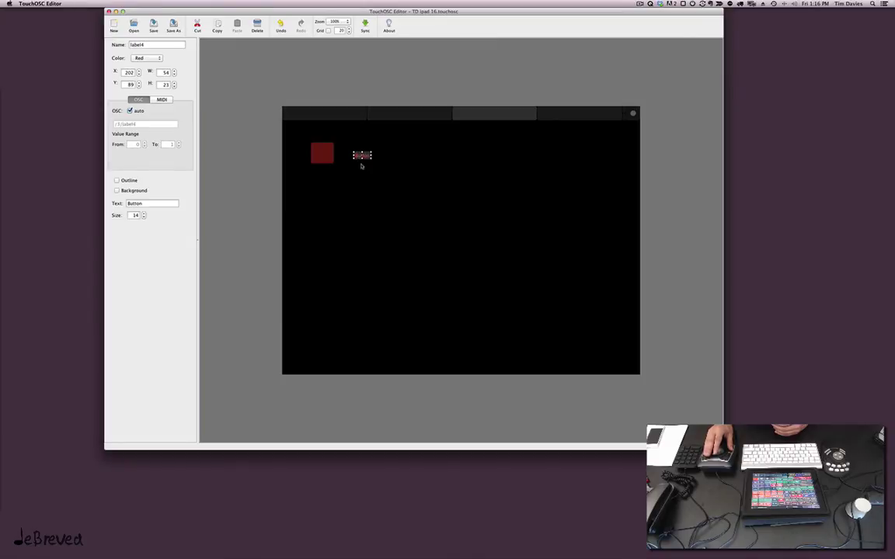
pyautogui.click(345, 161)
# Set the push button's color to Green.
pyautogui.click(321, 155)
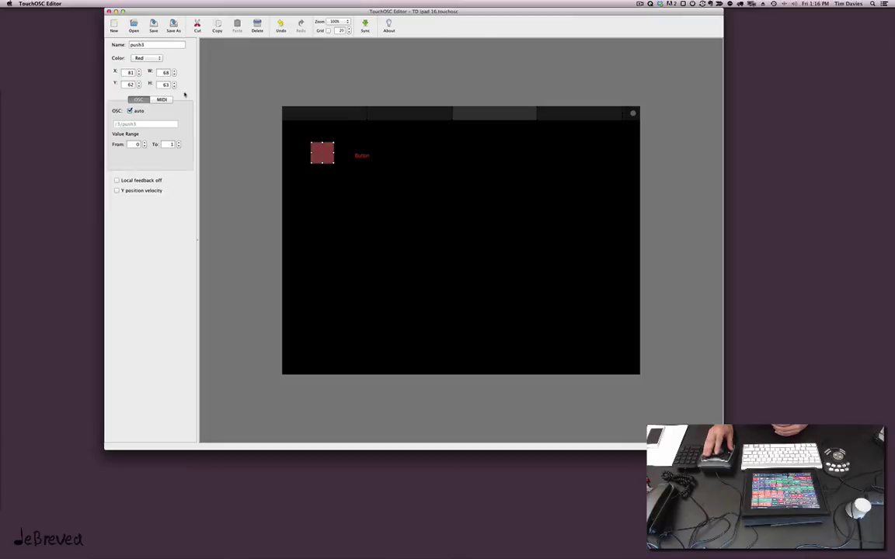
pyautogui.click(139, 58)
pyautogui.click(142, 67)
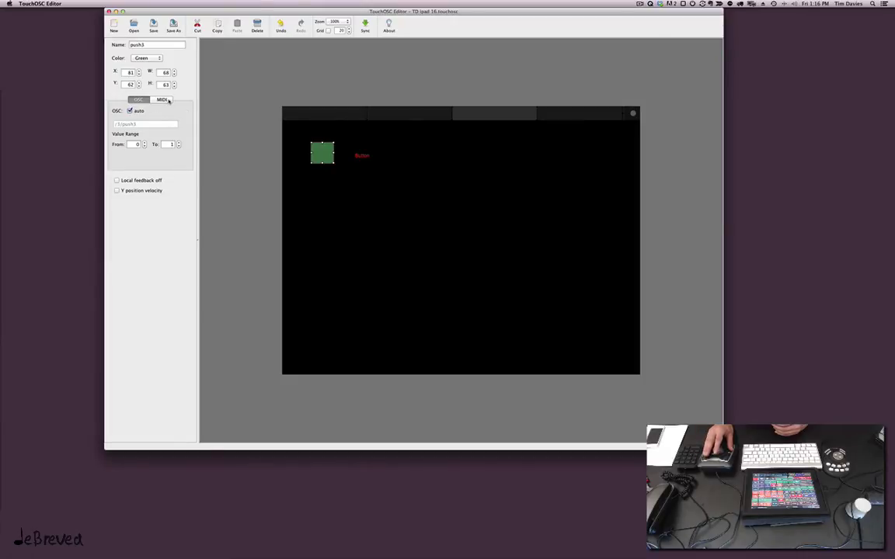
# Review the push button's MIDI and OSC settings and the properties of the "Button" label.
pyautogui.click(163, 100)
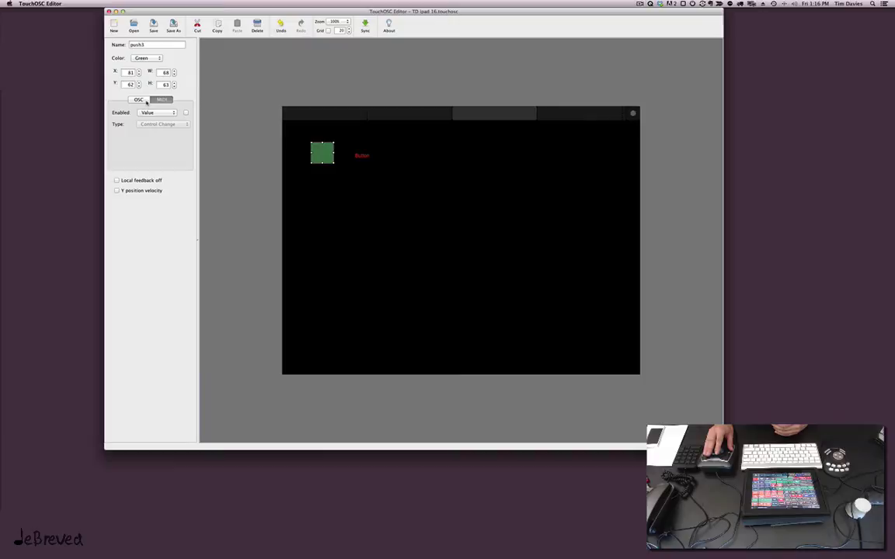
pyautogui.click(144, 101)
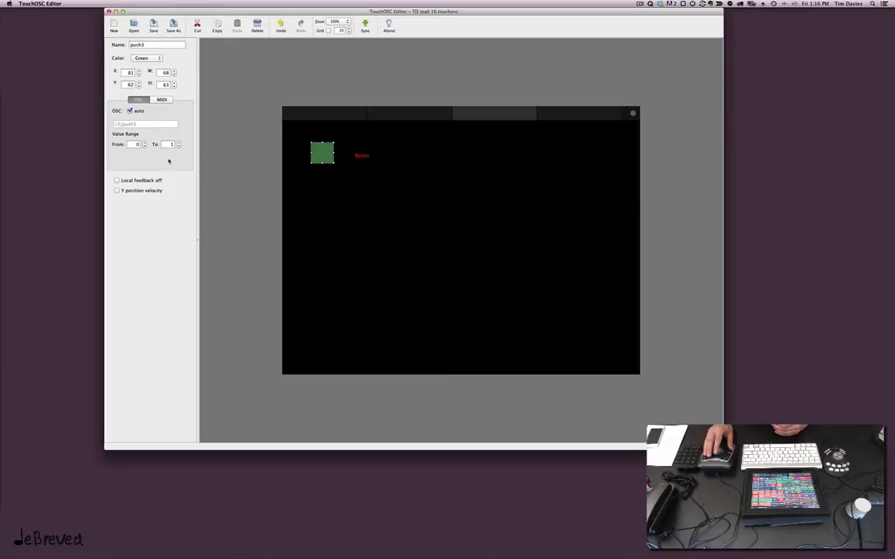
pyautogui.click(332, 200)
pyautogui.click(360, 159)
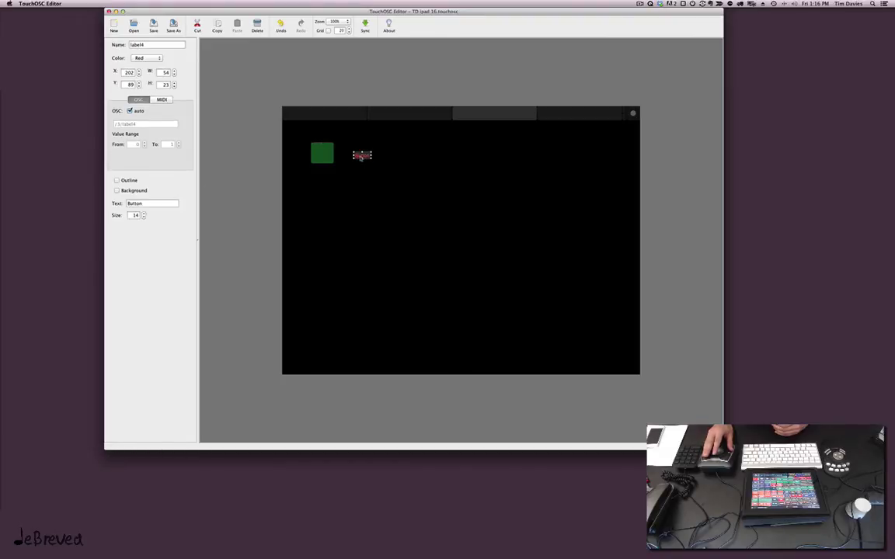
pyautogui.click(326, 158)
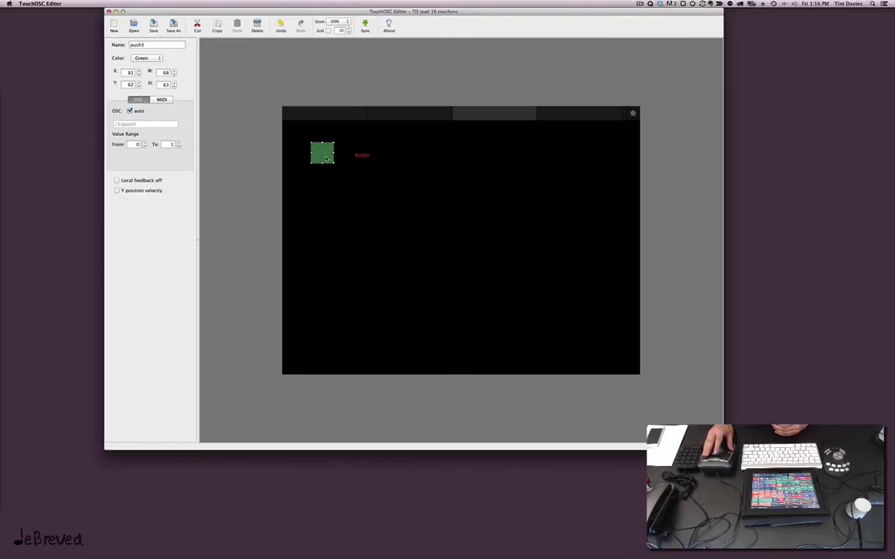
# Create a Multi-Push control below the green button and enlarge it to about 284 by 284.
pyautogui.rightClick(328, 216)
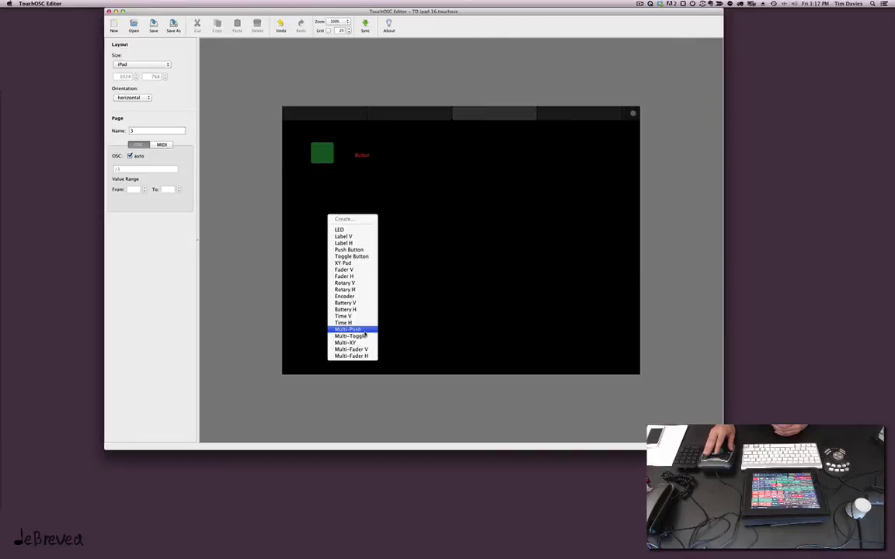
pyautogui.click(365, 331)
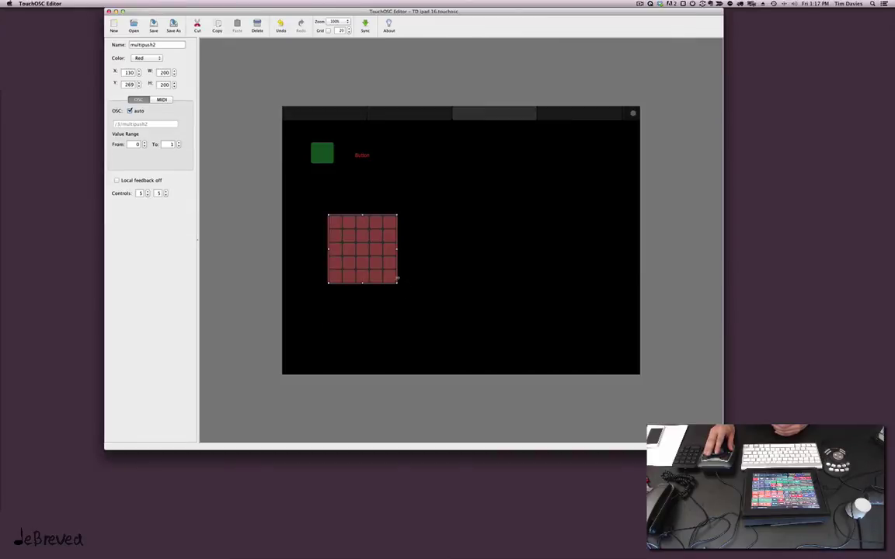
pyautogui.moveTo(397, 278); pyautogui.dragTo(451, 314)
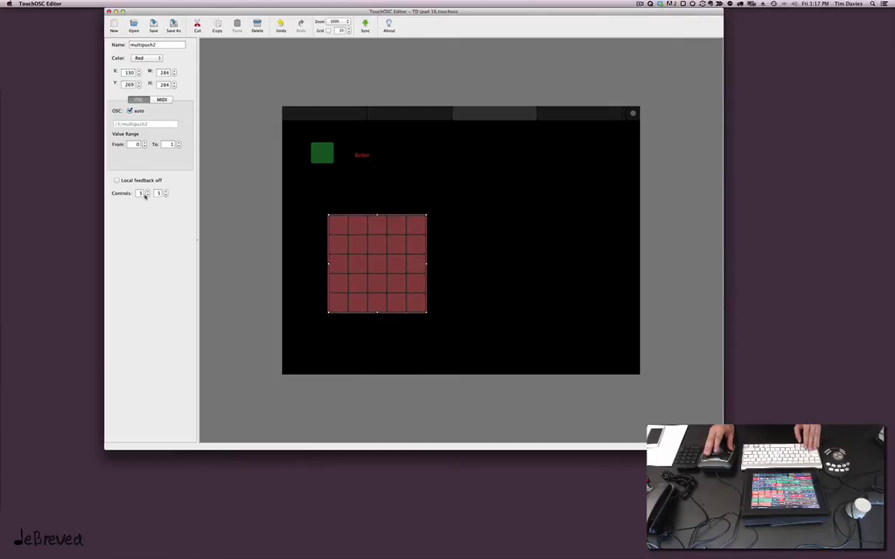
# Set the Multi-Push grid to 8 by 8 controls and stretch it to about 771 wide by 420 high.
pyautogui.click(147, 192)
pyautogui.click(148, 192)
pyautogui.click(147, 191)
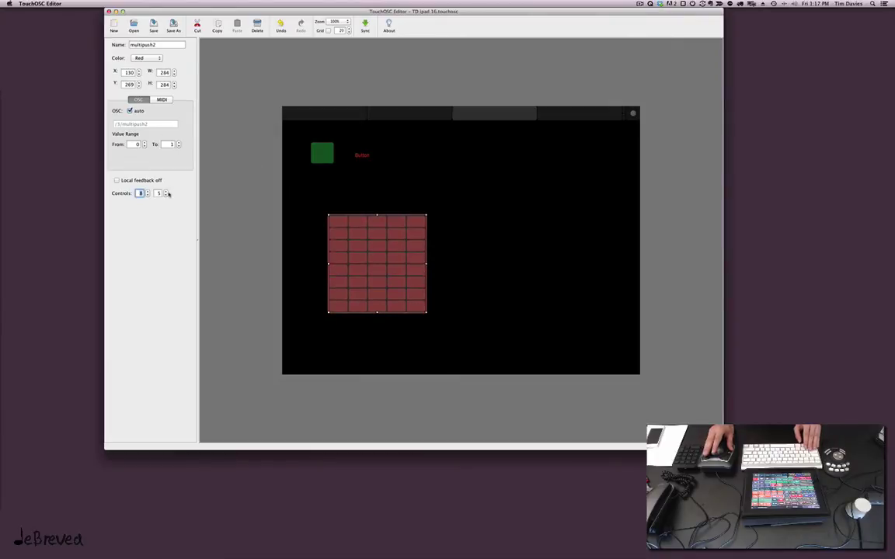
pyautogui.click(166, 191)
pyautogui.click(166, 192)
pyautogui.click(166, 192)
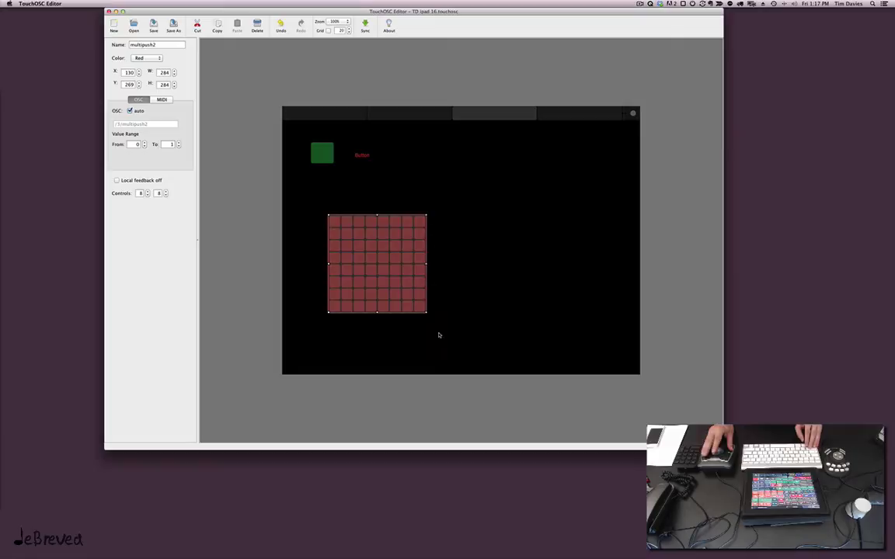
pyautogui.moveTo(427, 312); pyautogui.dragTo(597, 360)
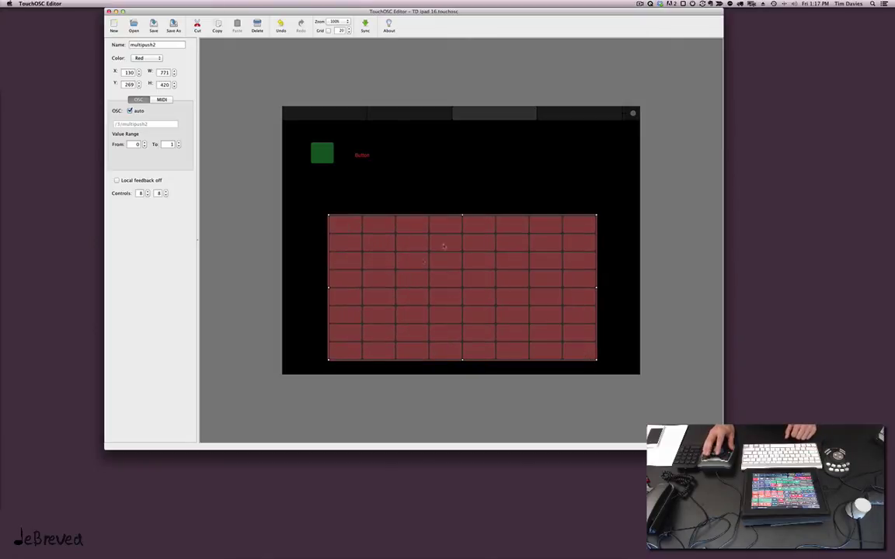
# Send the Multi-Push grid to the back and place the "Button" label on its top-left cell, at about X 155, Y 281.
pyautogui.click(369, 170)
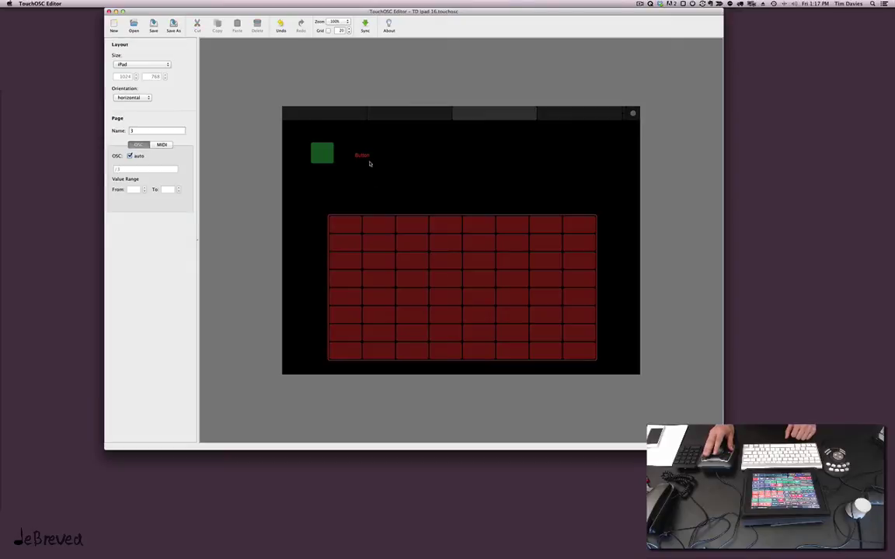
pyautogui.moveTo(365, 156); pyautogui.dragTo(365, 192)
pyautogui.rightClick(398, 246)
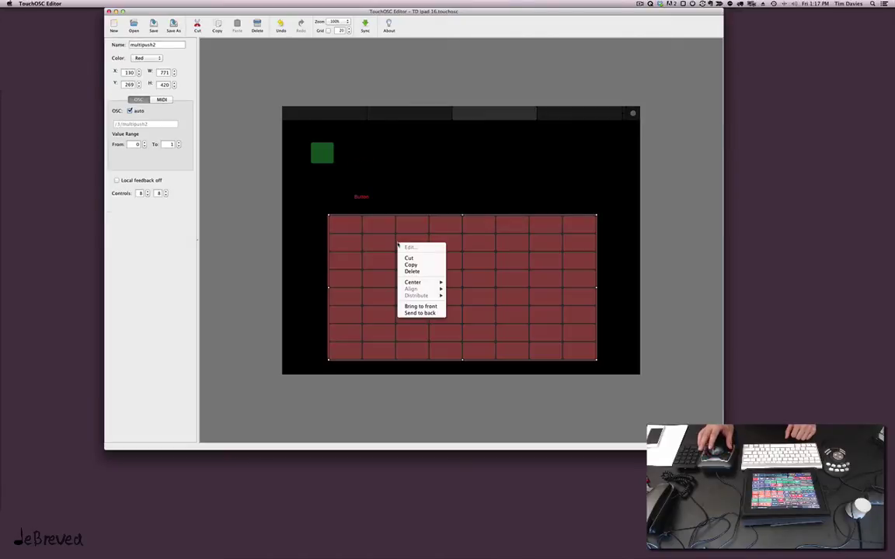
pyautogui.click(419, 313)
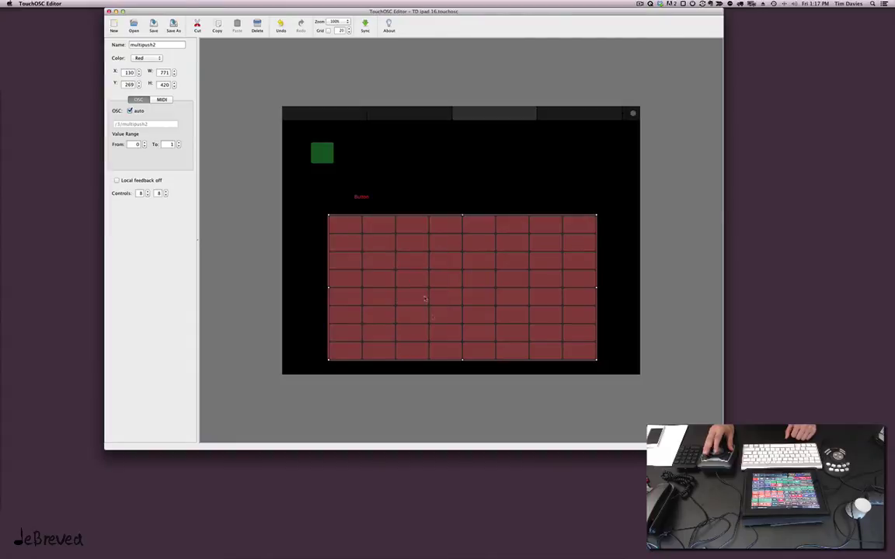
pyautogui.click(360, 199)
pyautogui.moveTo(360, 206); pyautogui.dragTo(348, 226)
pyautogui.click(393, 197)
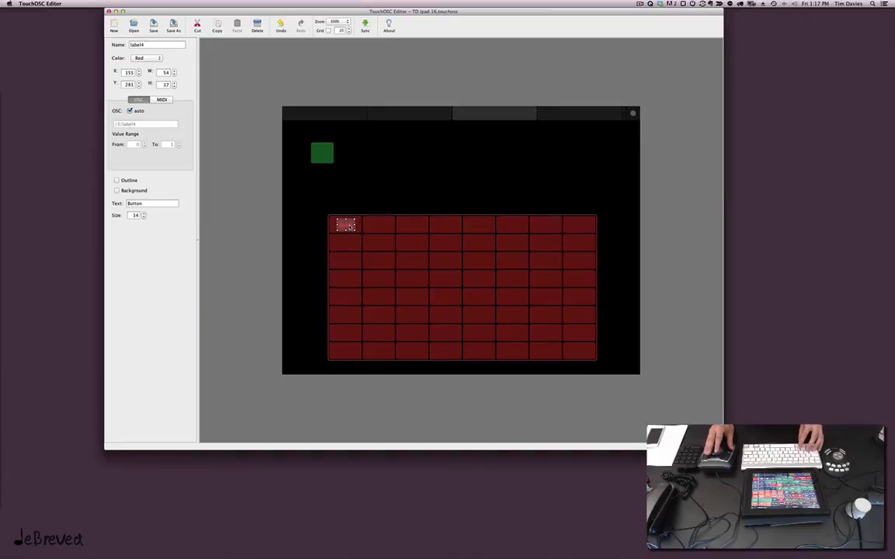
# Duplicate the "Button" label and place the copy on the second cell of the grid's top row, at about X 247, Y 282.
pyautogui.press('super+c')
pyautogui.press('super+v')
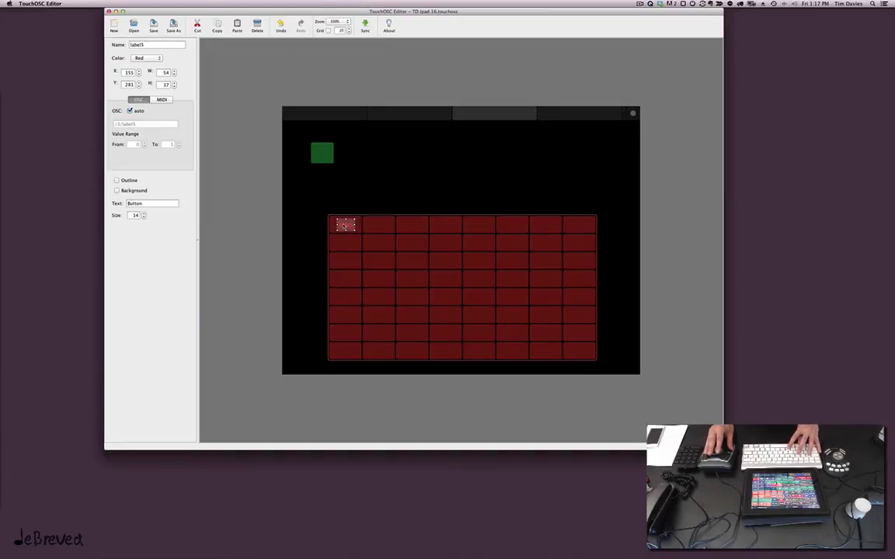
pyautogui.moveTo(345, 226); pyautogui.dragTo(375, 225)
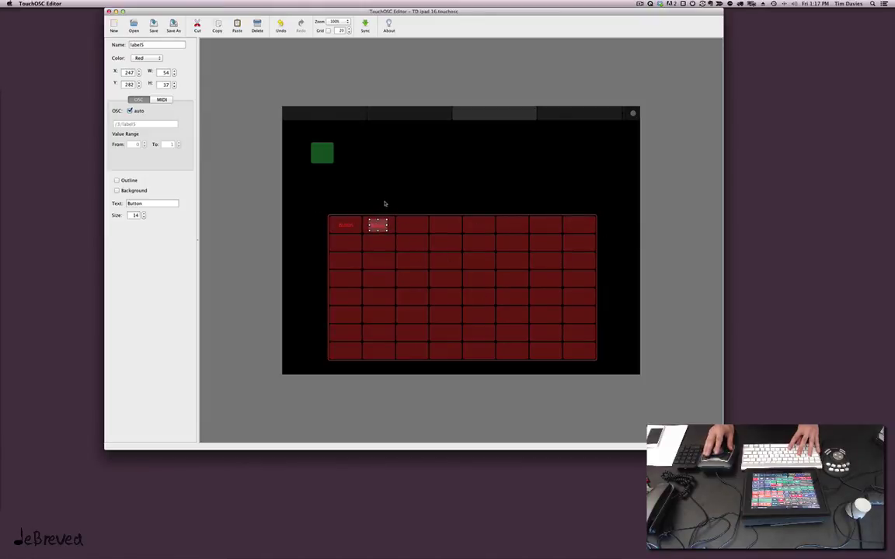
pyautogui.click(385, 202)
pyautogui.click(374, 225)
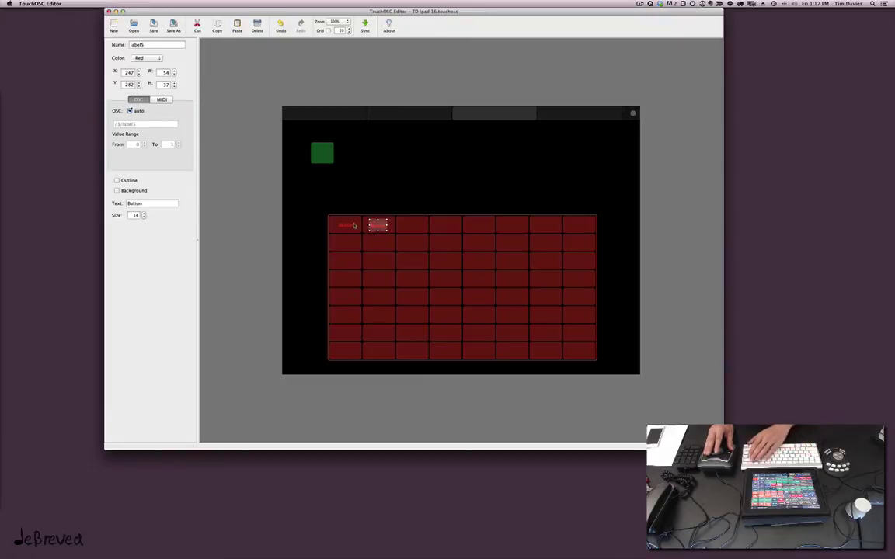
# Cut both "Button" labels from the grid and move the grid up to about X 126, Y 210.
pyautogui.press('super+x')
pyautogui.click(352, 226)
pyautogui.press('super+x')
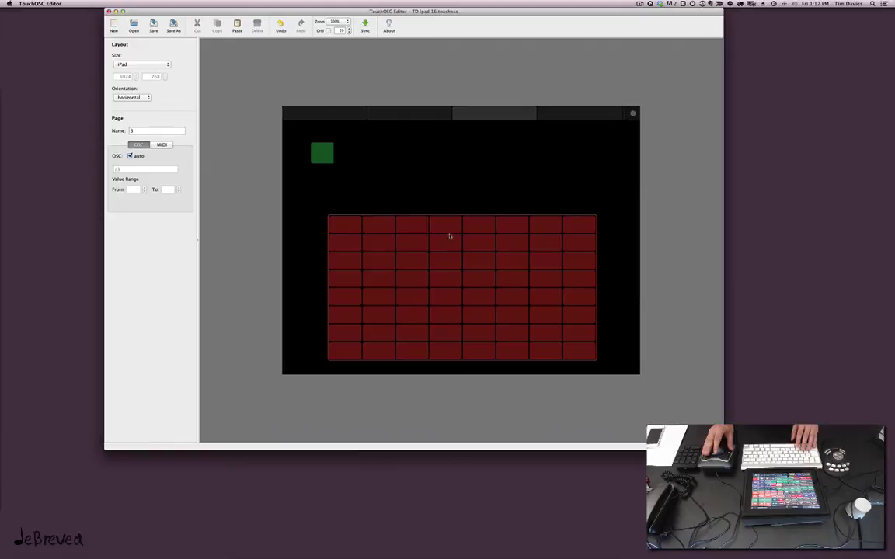
pyautogui.moveTo(411, 232); pyautogui.dragTo(427, 209)
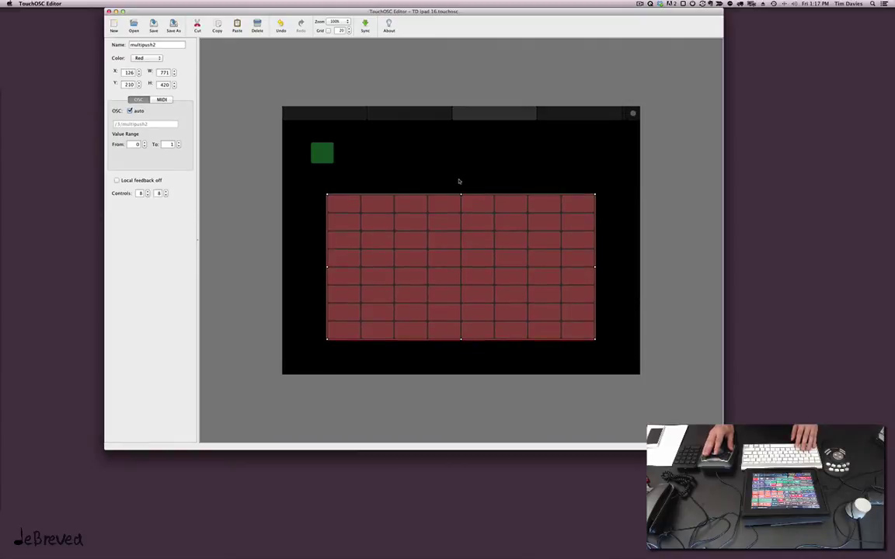
pyautogui.click(458, 181)
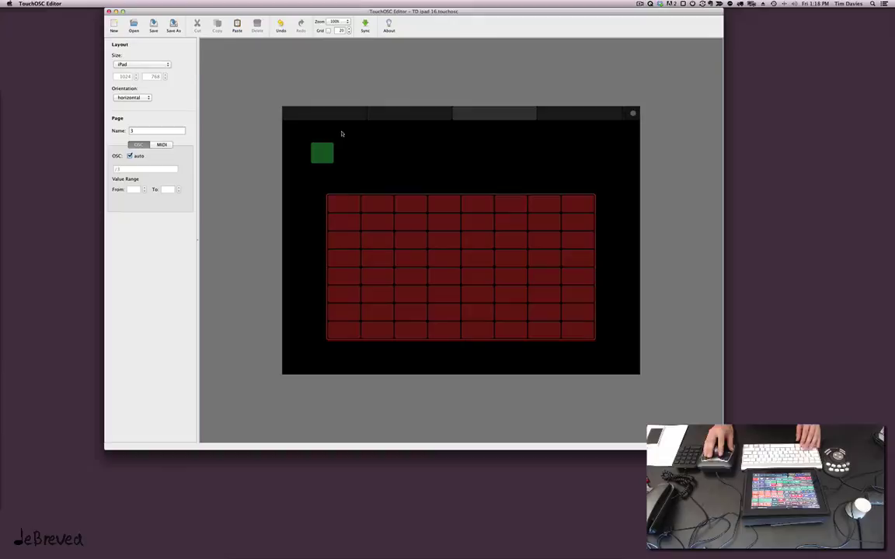
# Save the layout as a new file named "TD ipad Demo" in the OSC folder.
pyautogui.click(173, 25)
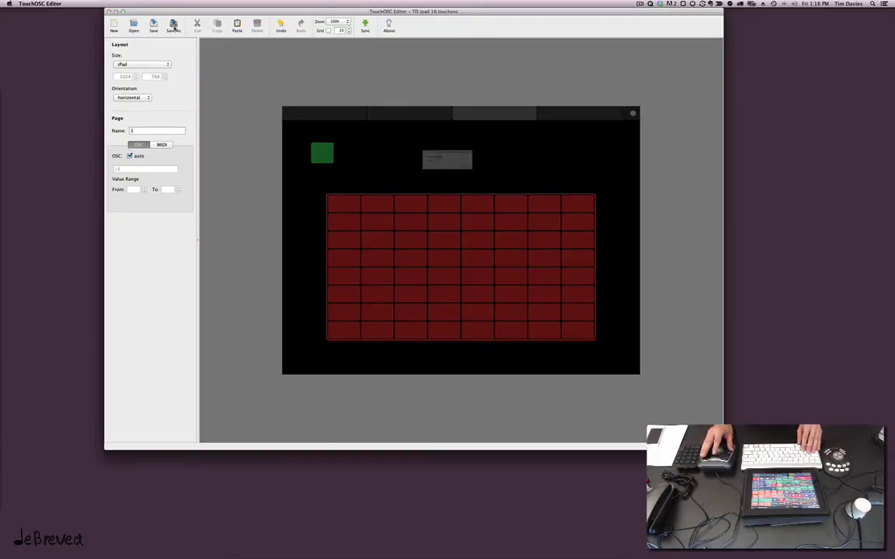
pyautogui.click(433, 150)
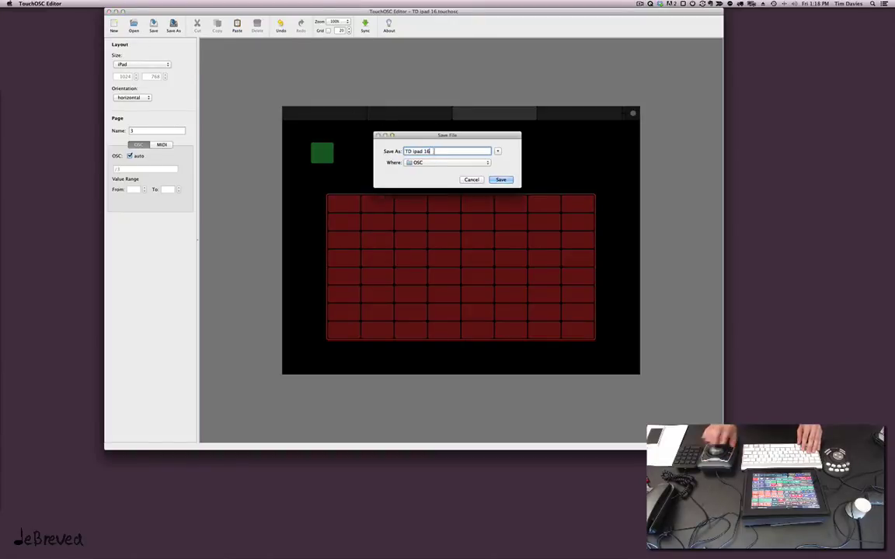
pyautogui.press('BackSpace')
pyautogui.press('BackSpace')
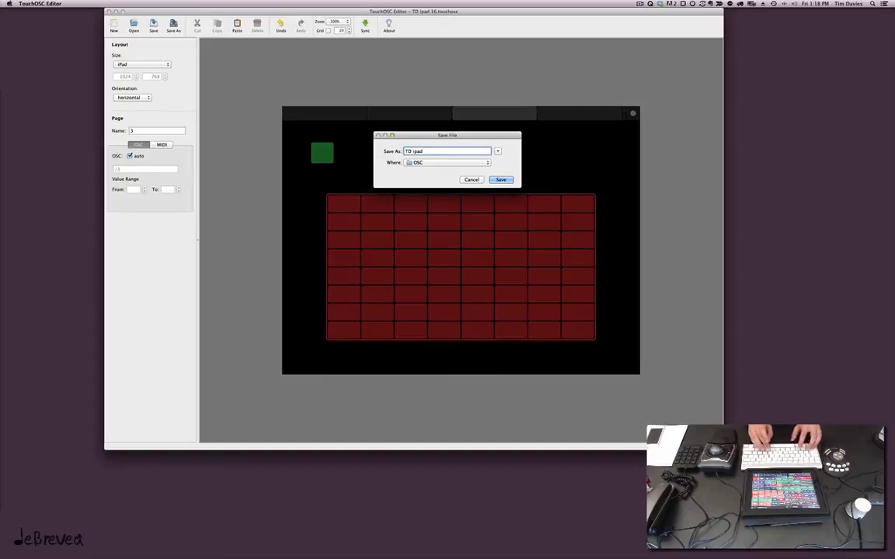
pyautogui.write('Demo')
pyautogui.press('Return')
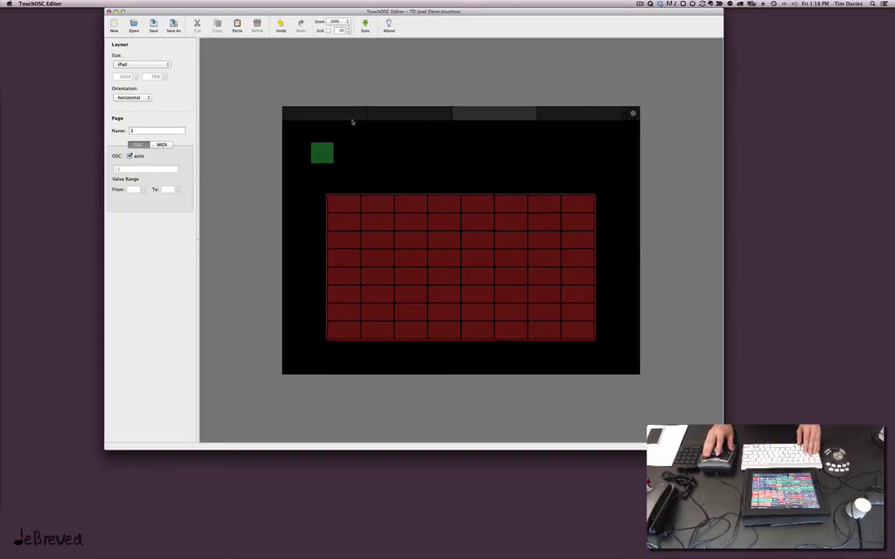
# Look through the layout's Main Work, Hairpins, unnamed third and Midi Keyboard pages.
pyautogui.click(322, 114)
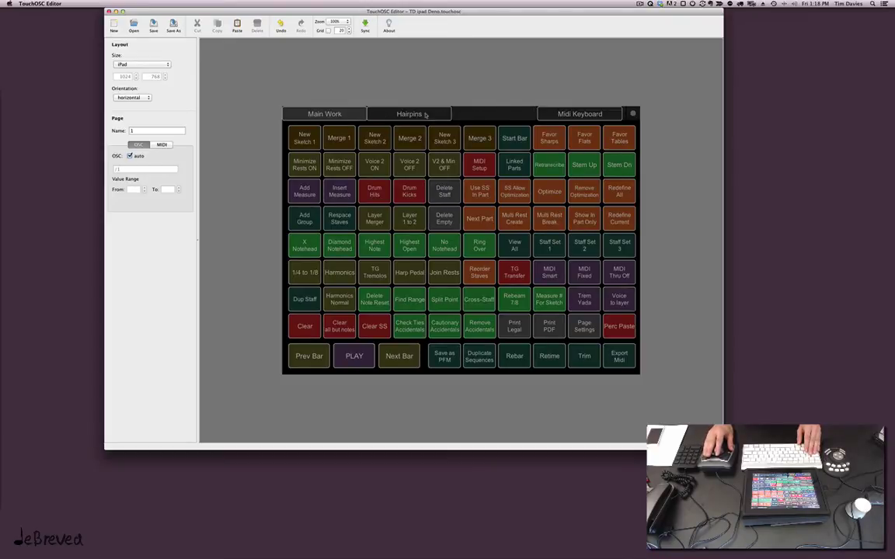
pyautogui.click(476, 114)
pyautogui.click(426, 115)
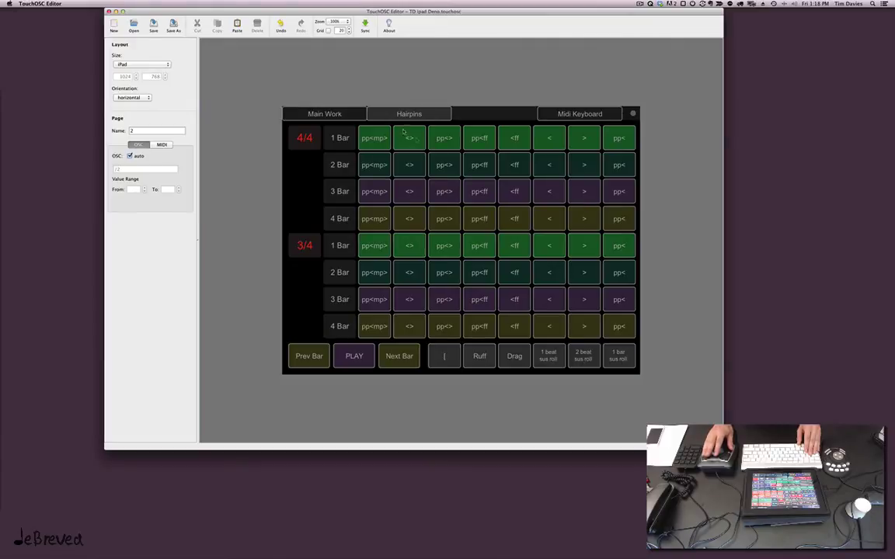
pyautogui.click(486, 117)
pyautogui.click(567, 116)
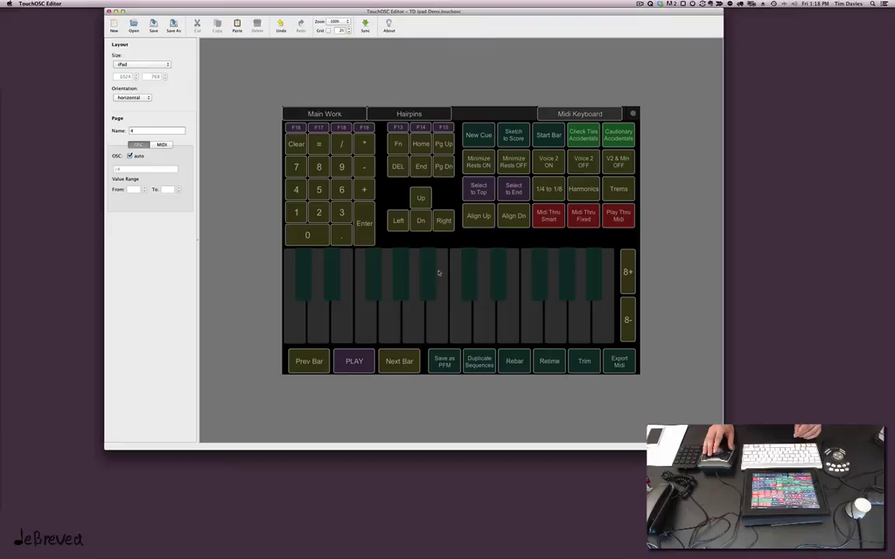
# Show the unnamed third page and sync the layout to the iPad, stopping the sync at the end.
pyautogui.click(492, 116)
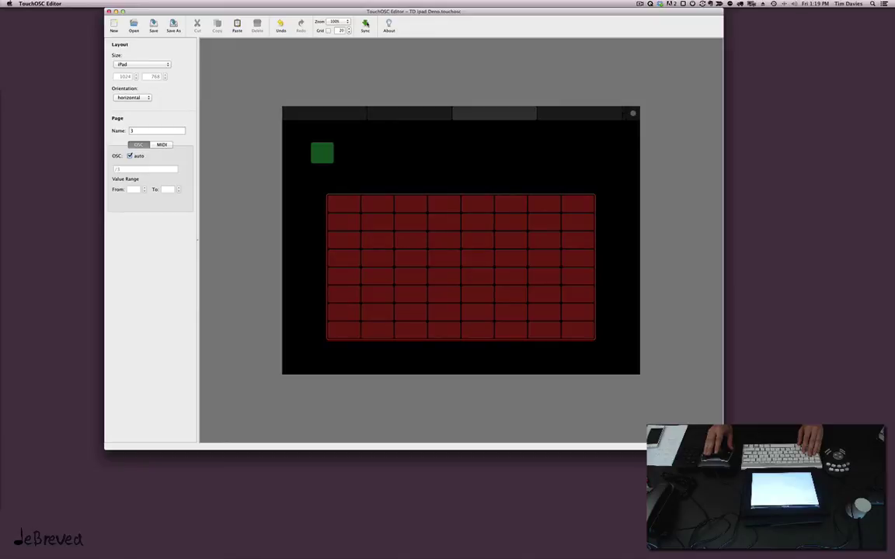
pyautogui.click(366, 23)
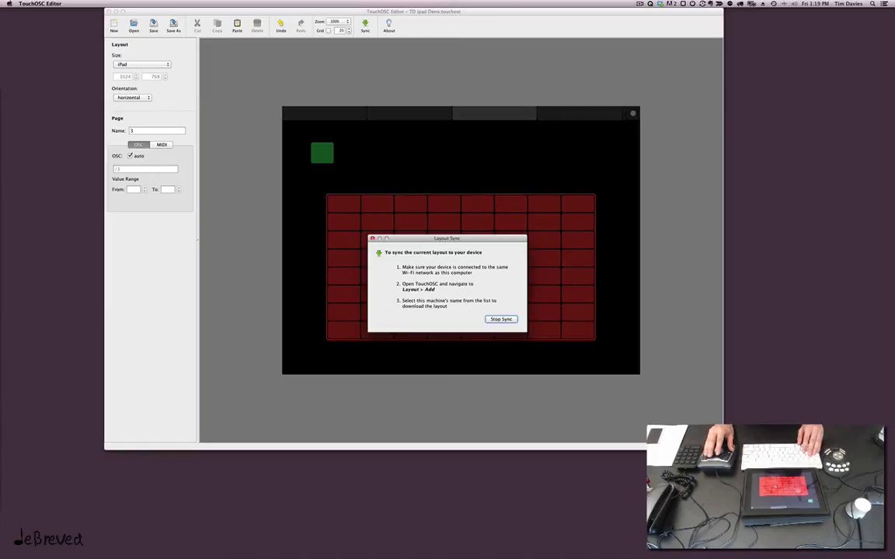
pyautogui.press('super+Tab')
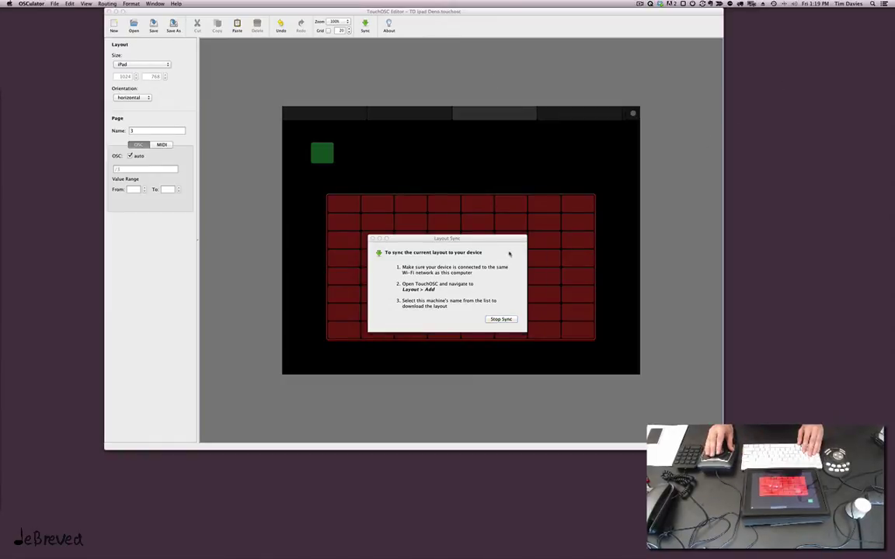
pyautogui.click(500, 320)
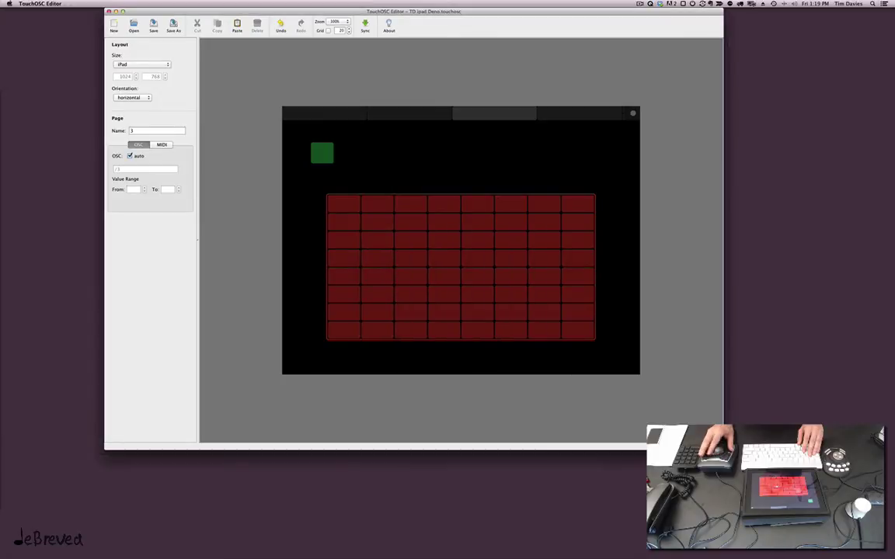
# Switch to OSCulator and look through the message list of the TD Ipad 12 DP document, including its event types and values.
pyautogui.press('super+Tab')
pyautogui.moveTo(583, 75); pyautogui.dragTo(346, 49)
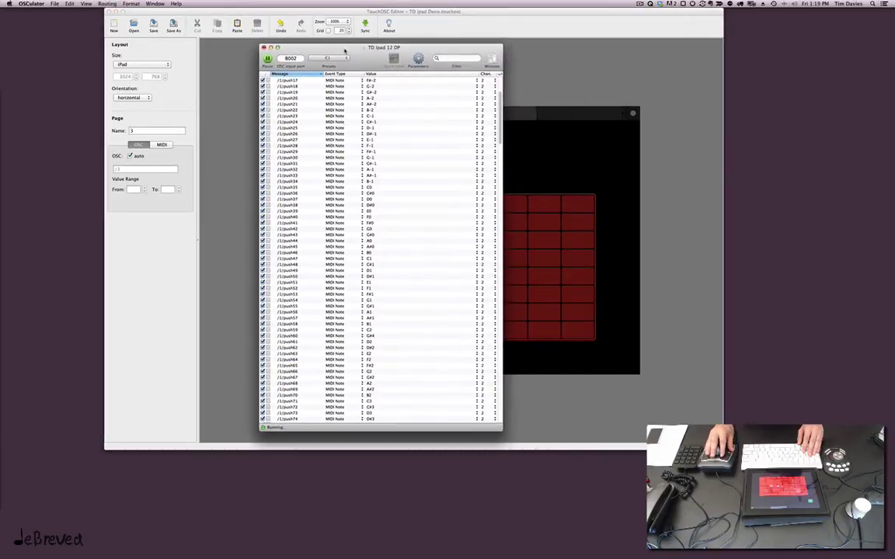
pyautogui.scroll(1, 335, 151)
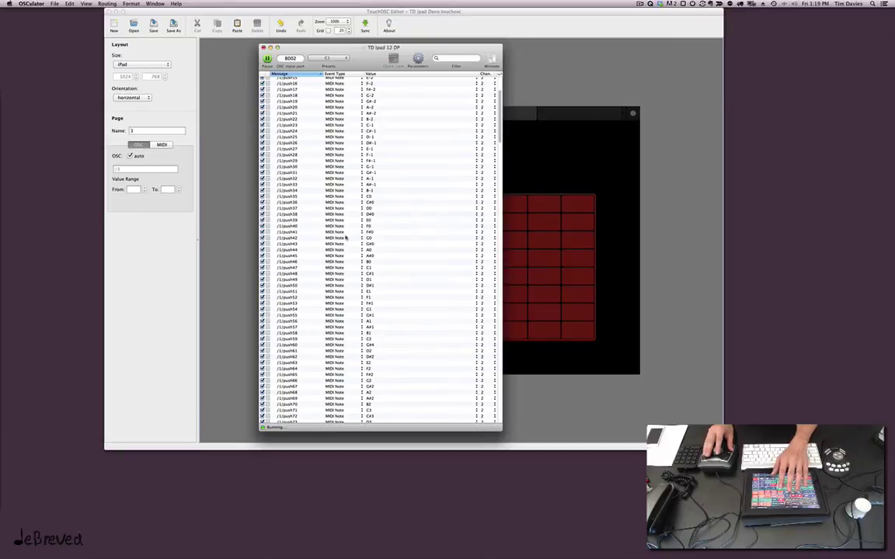
pyautogui.scroll(-10, 362, 233)
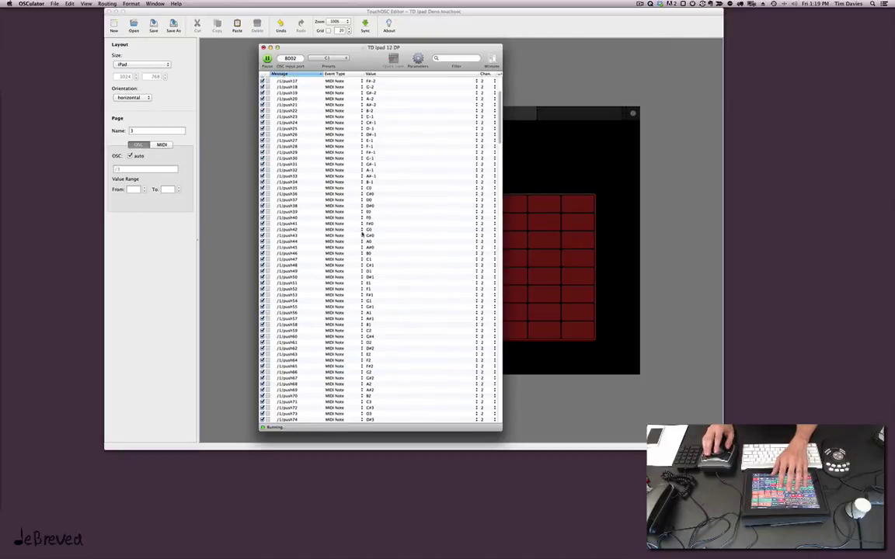
pyautogui.scroll(-3, 362, 233)
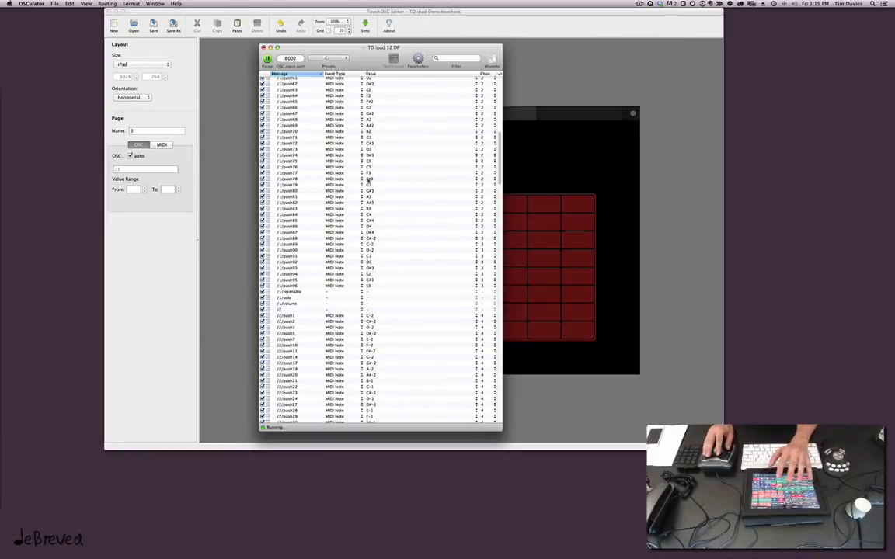
pyautogui.scroll(-15, 360, 185)
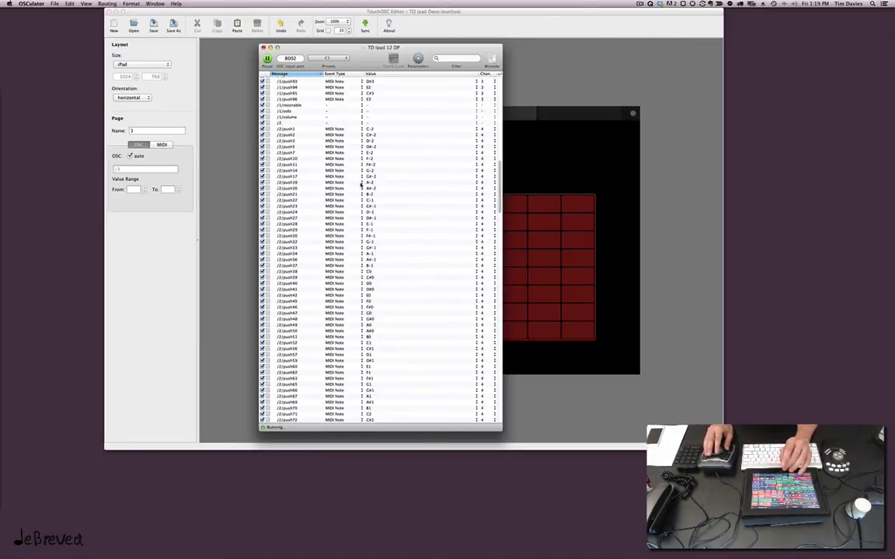
pyautogui.scroll(-10, 361, 184)
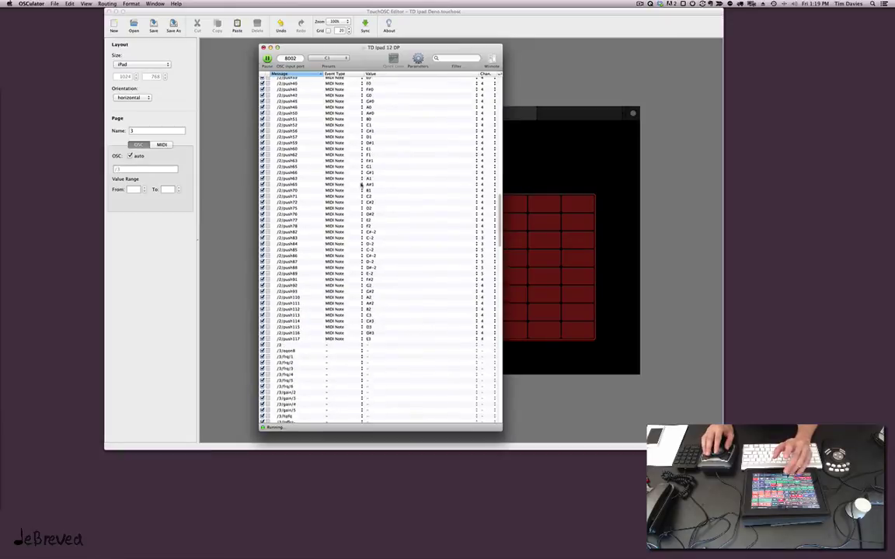
pyautogui.scroll(-15, 351, 191)
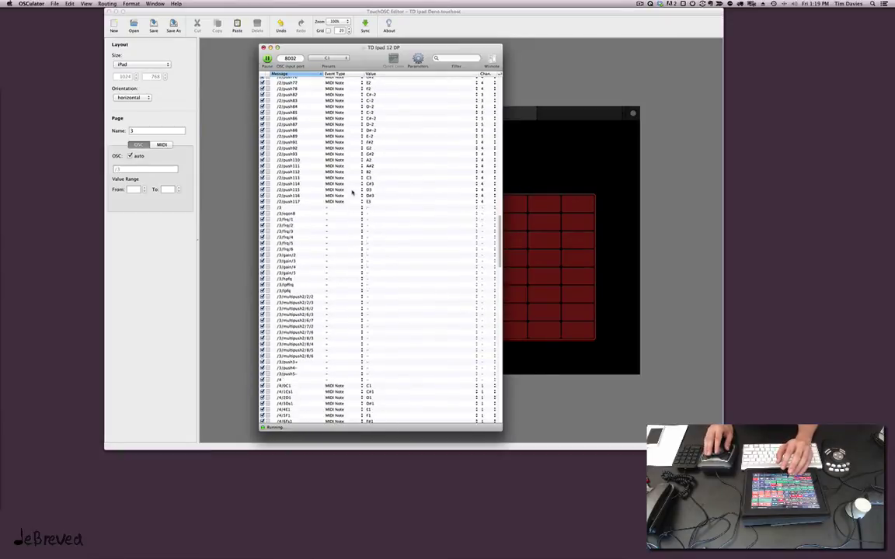
pyautogui.scroll(-20, 352, 192)
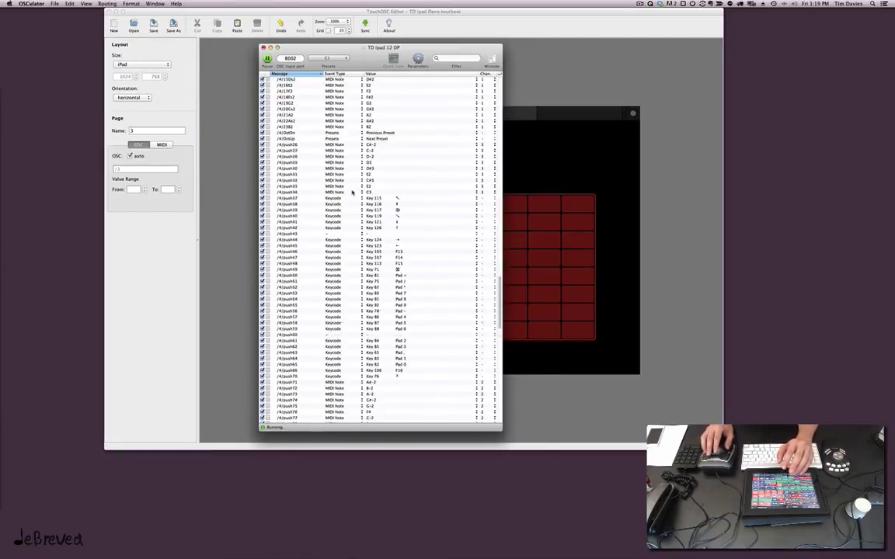
pyautogui.scroll(20, 352, 192)
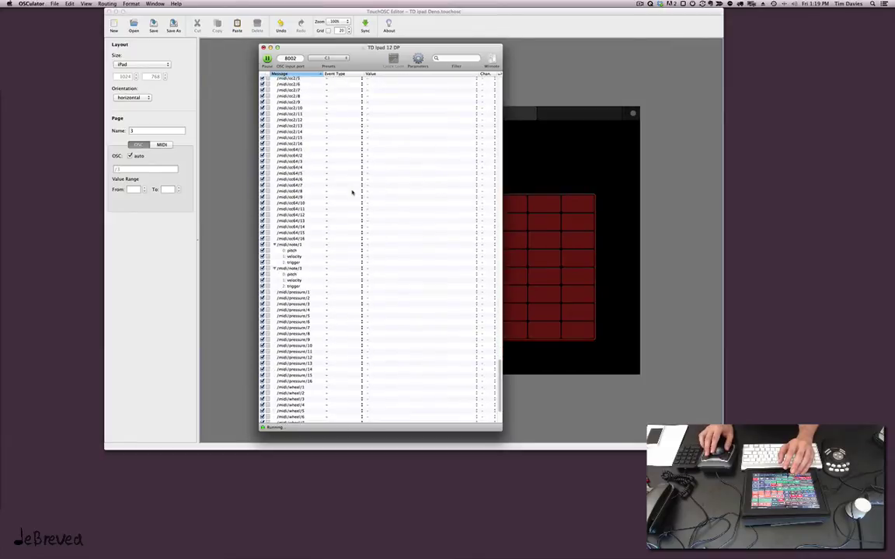
pyautogui.scroll(15, 352, 192)
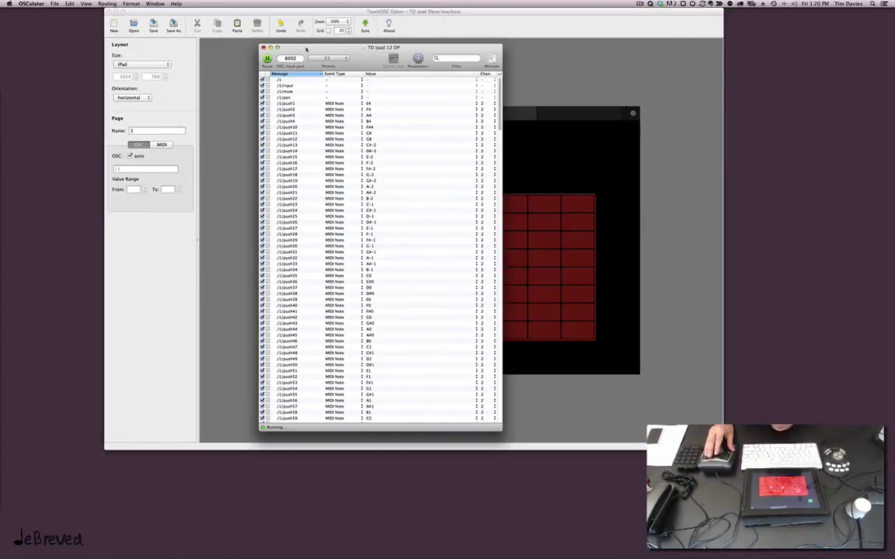
# Close the TD Ipad 12 DP document without saving and create a new blank document.
pyautogui.click(262, 48)
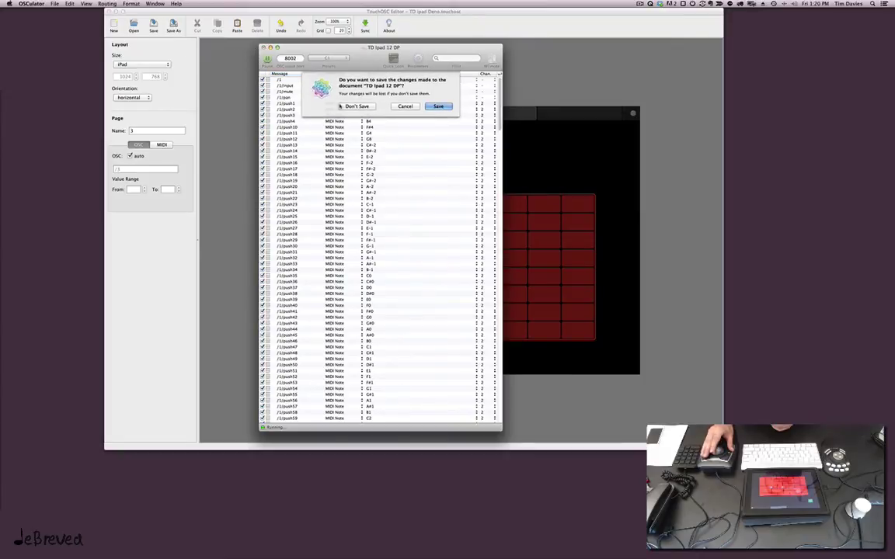
pyautogui.click(369, 107)
pyautogui.click(54, 4)
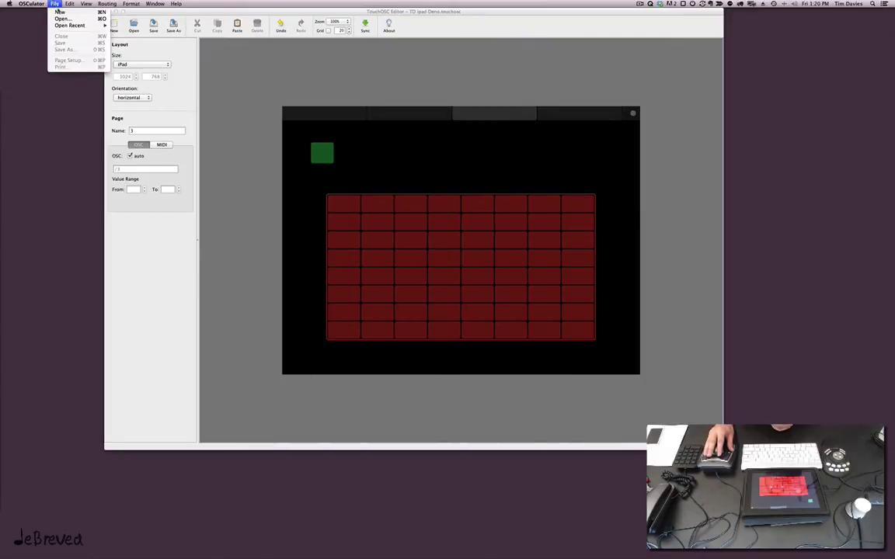
pyautogui.click(56, 11)
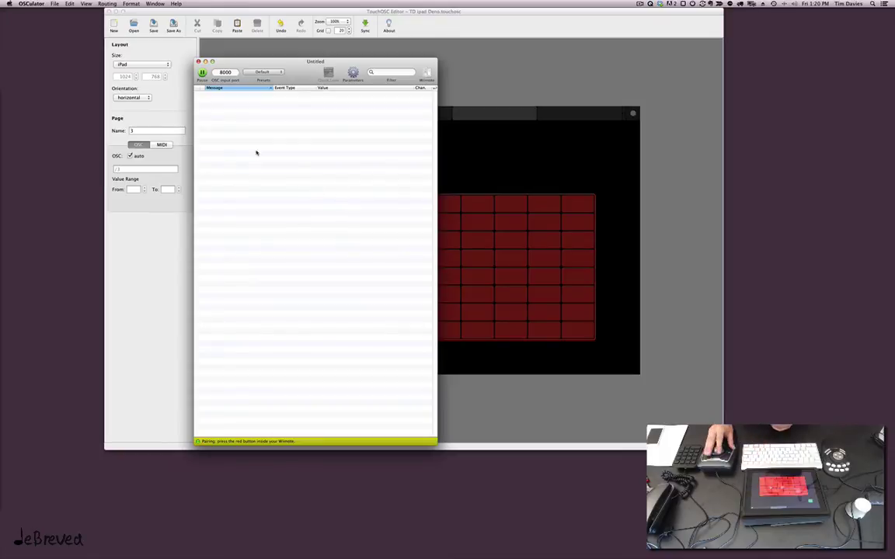
# Set the new document's OSC input port to 8002 and toggle message reception off and on.
pyautogui.doubleClick(225, 72)
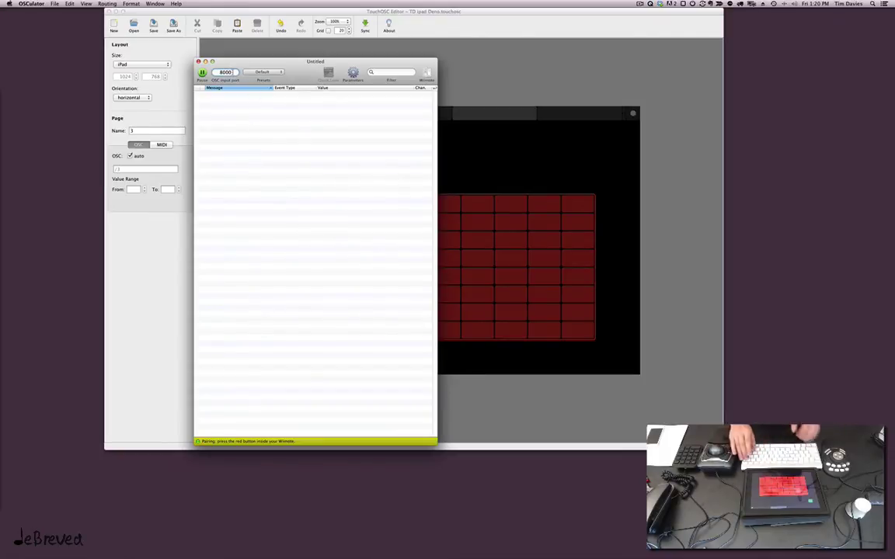
pyautogui.write('8002')
pyautogui.press('Return')
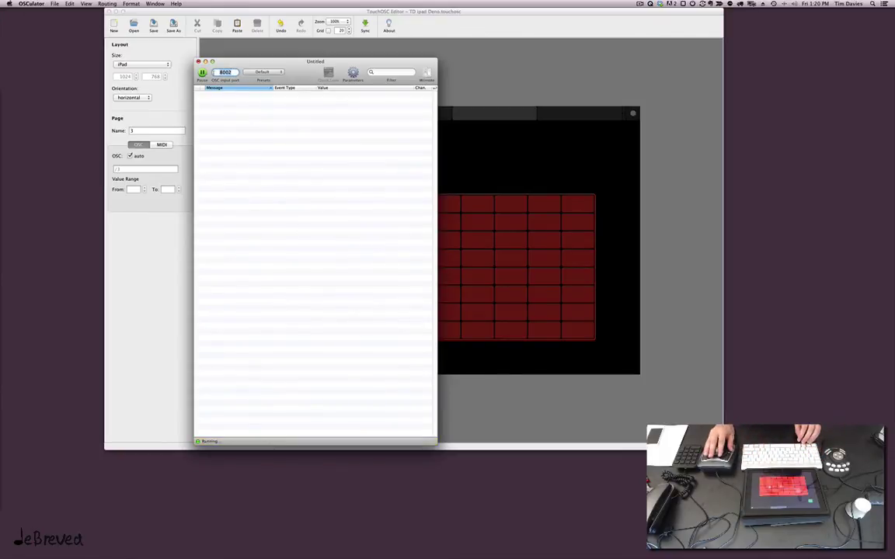
pyautogui.click(203, 72)
pyautogui.click(203, 72)
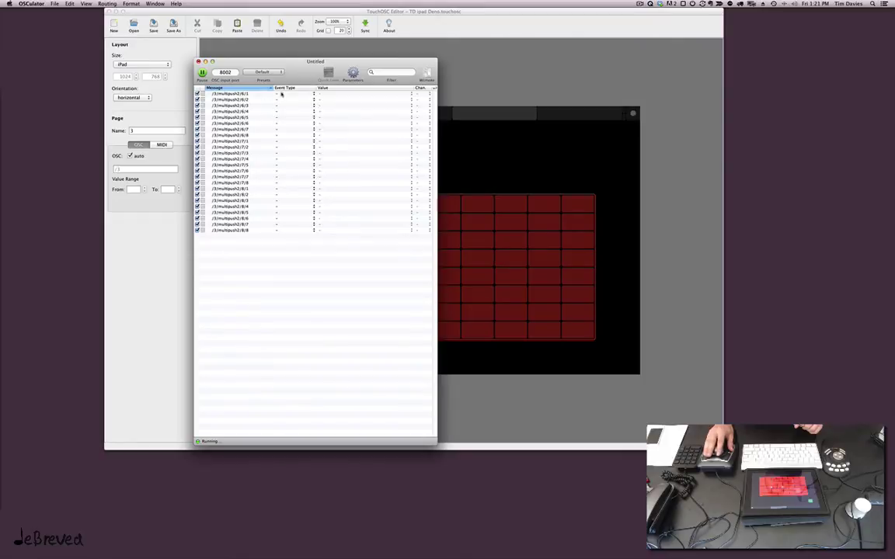
# Assign the Keycode event type to message /3/multipush2/6/1 and browse the available key values and event types.
pyautogui.click(281, 94)
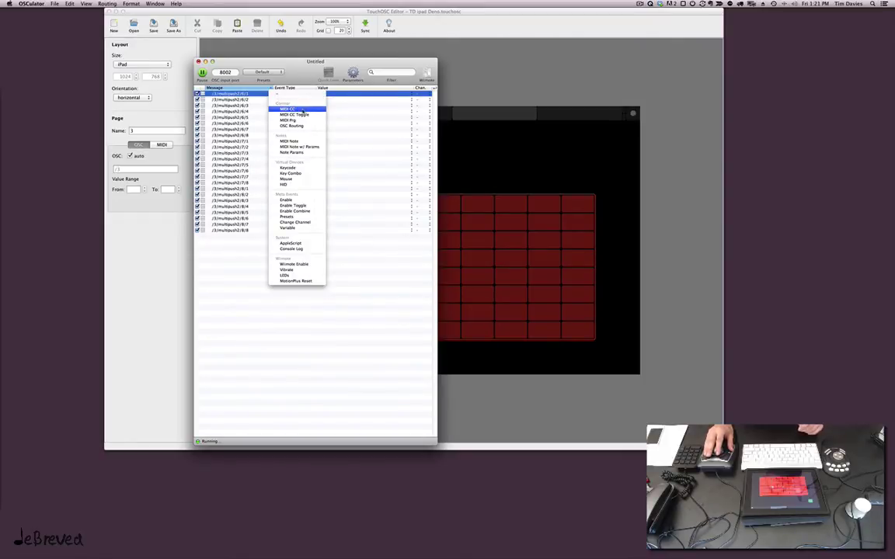
pyautogui.click(303, 169)
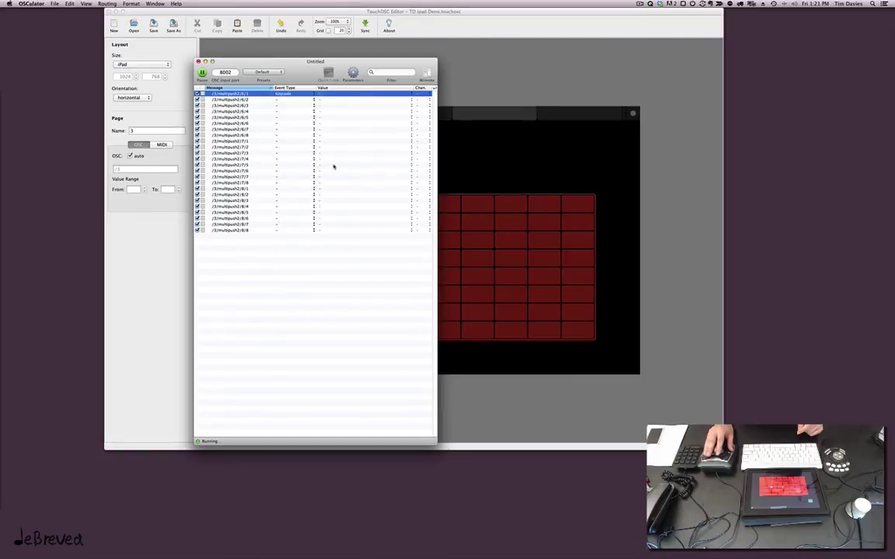
pyautogui.click(346, 93)
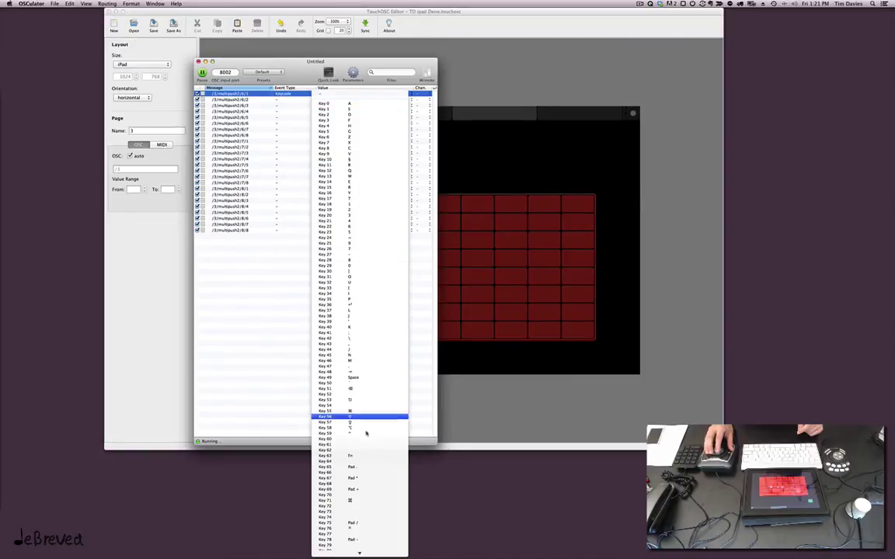
pyautogui.click(294, 94)
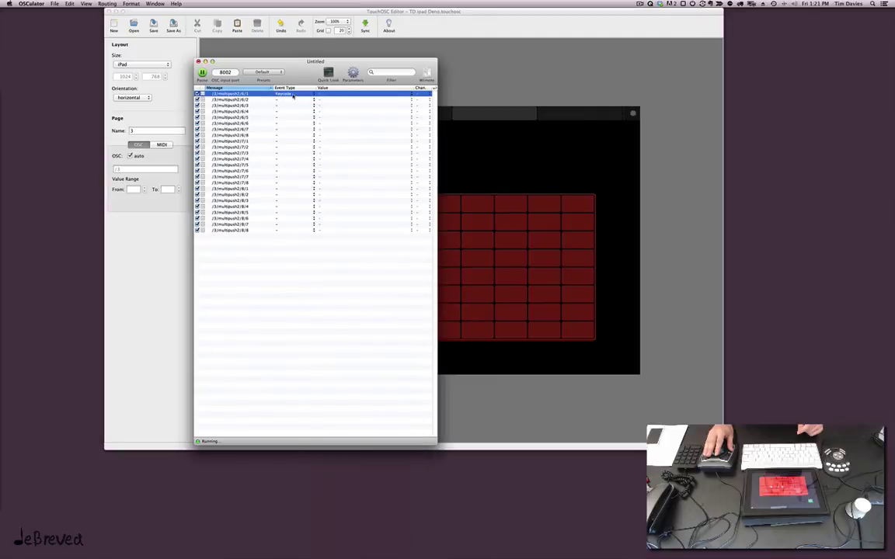
pyautogui.click(293, 93)
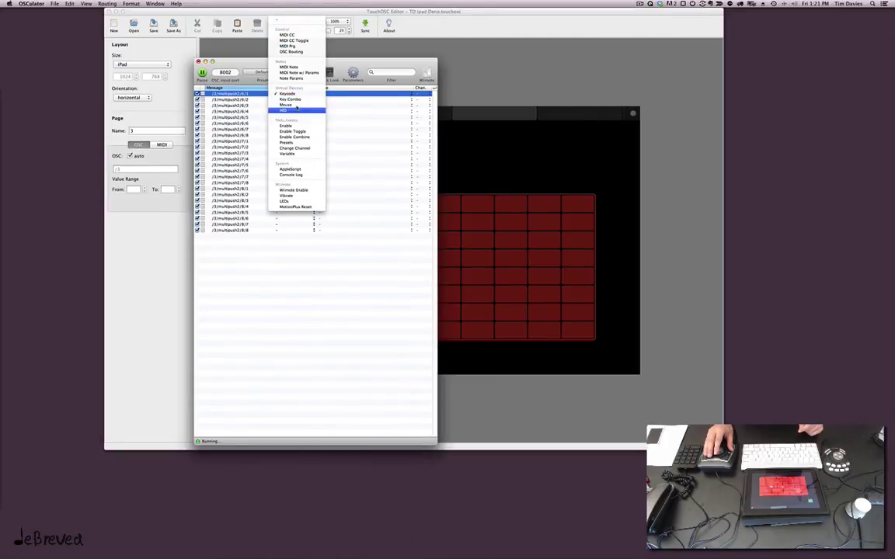
pyautogui.click(286, 295)
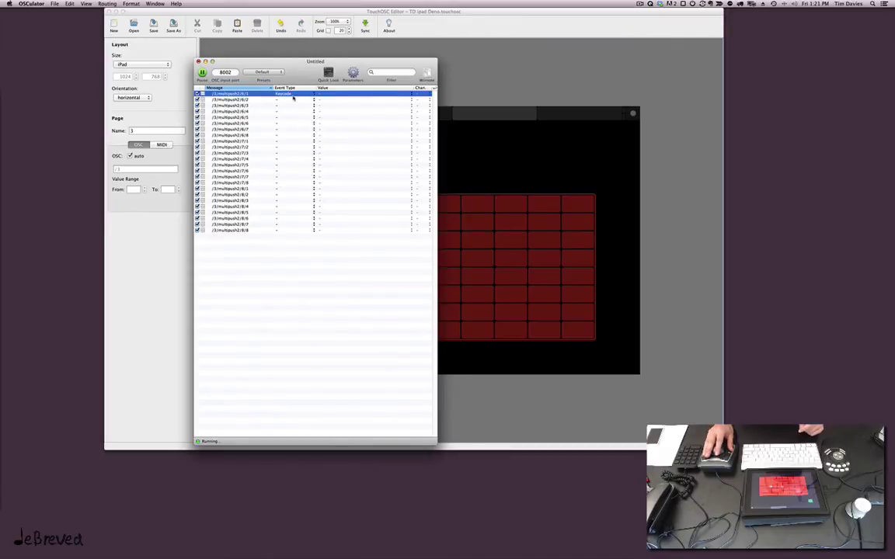
# Close the untitled document without saving and reopen the recent TD Ipad 12 DP document.
pyautogui.click(198, 60)
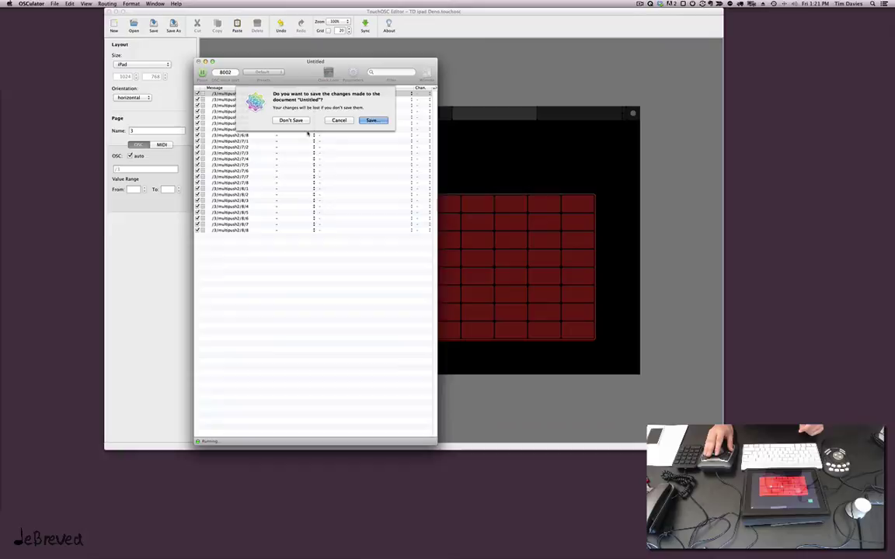
pyautogui.click(288, 116)
pyautogui.click(55, 4)
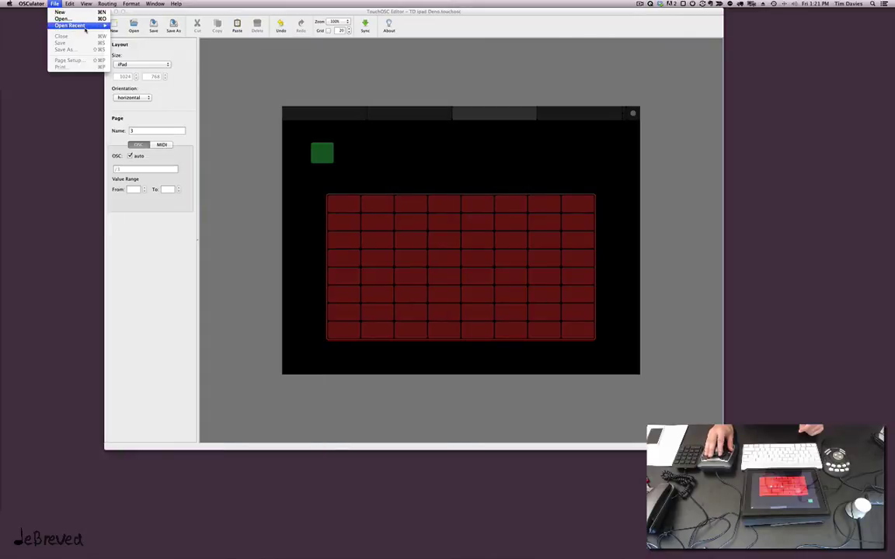
pyautogui.moveTo(77, 26)
pyautogui.click(139, 26)
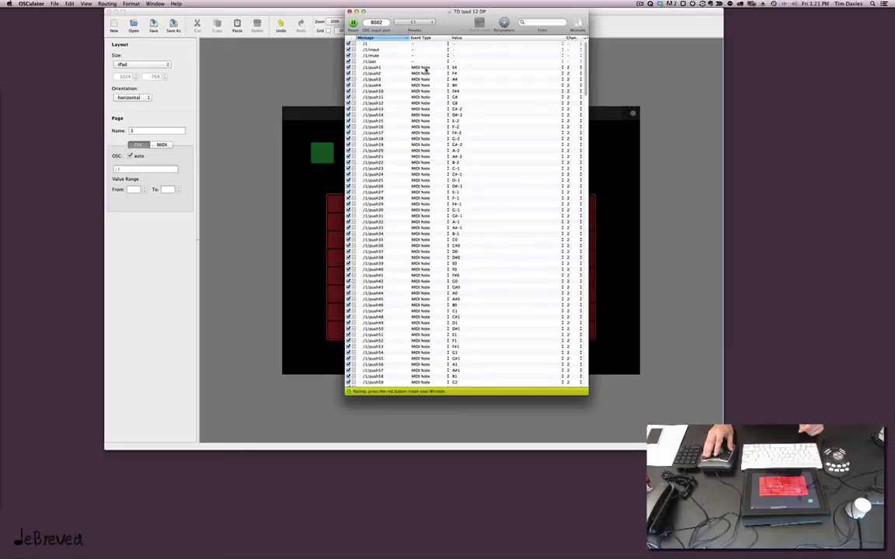
# Select the /1/push1 message and look through the MIDI Note assignments of the page 1 push buttons.
pyautogui.click(423, 69)
pyautogui.click(335, 119)
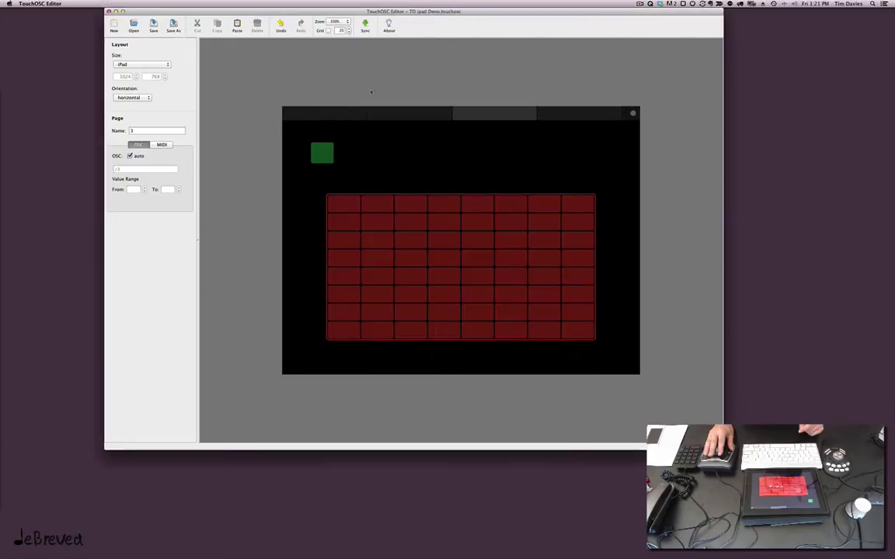
pyautogui.press('super+Tab')
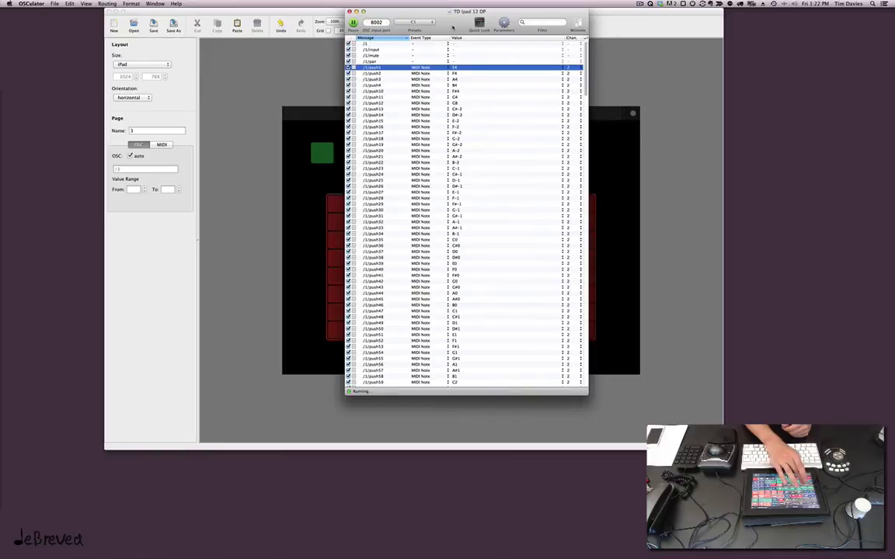
pyautogui.scroll(-5, 444, 202)
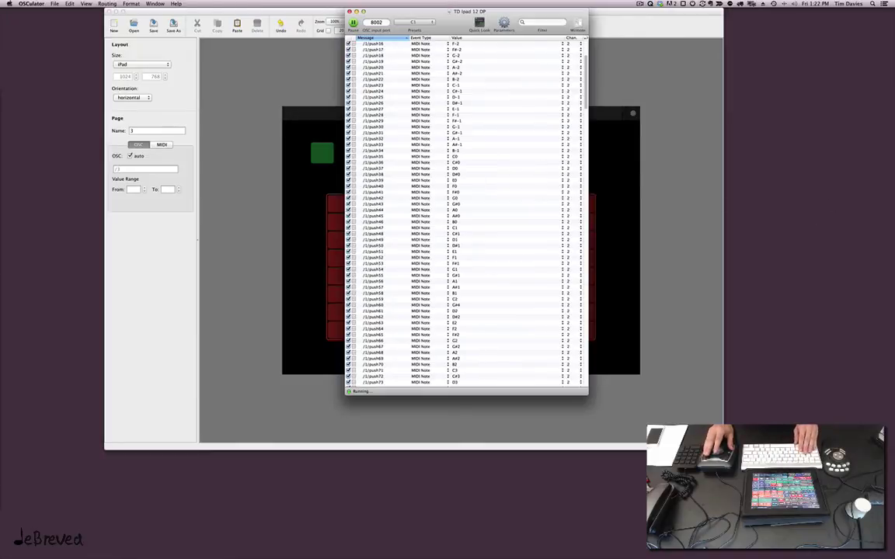
# Switch to QuicKeys and look through the Finale 2011 shortcuts and their triggers.
pyautogui.press('super+Tab')
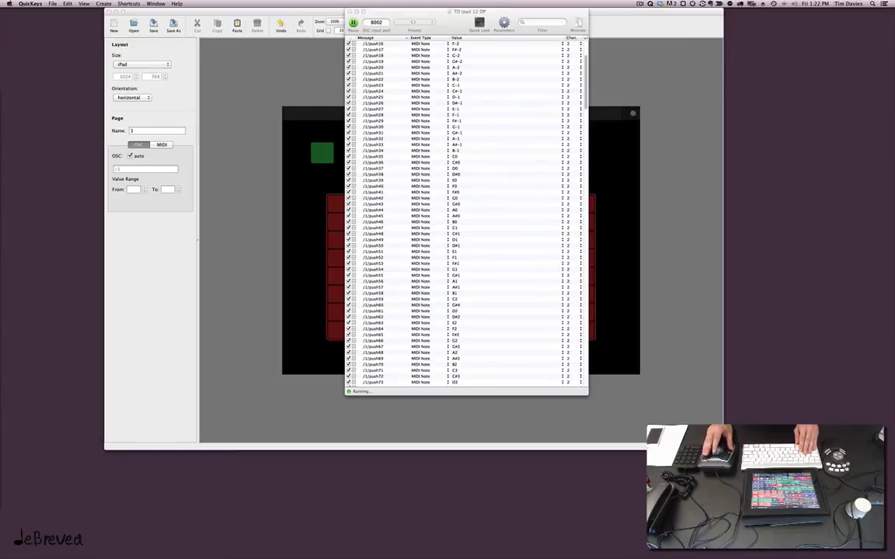
pyautogui.scroll(-20, 374, 141)
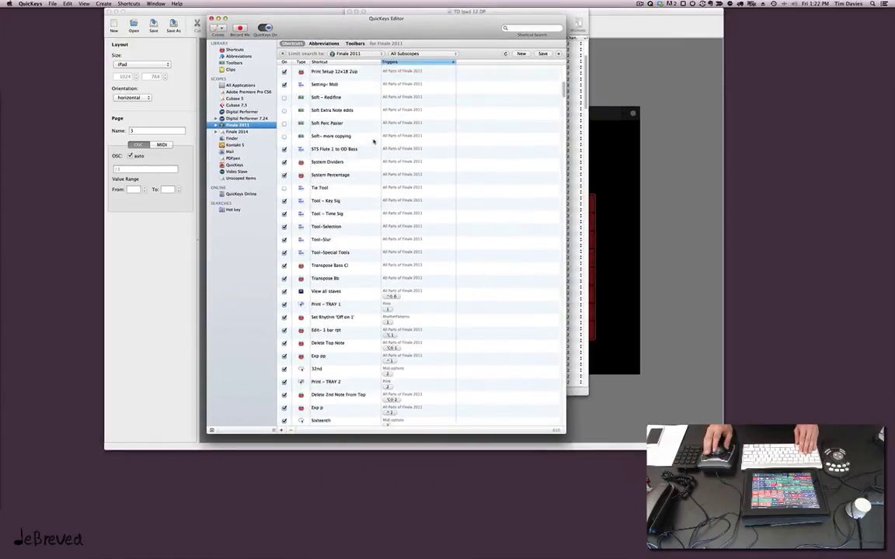
pyautogui.scroll(-20, 374, 141)
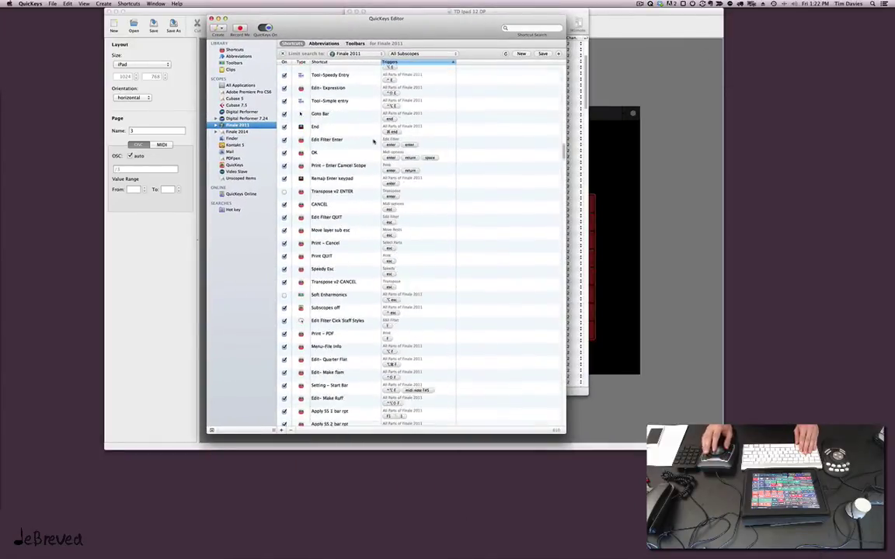
# Look through the Finale 2011 shortcuts ordered by trigger, from those without triggers to the function-key and MIDI note ones.
pyautogui.scroll(-10, 374, 141)
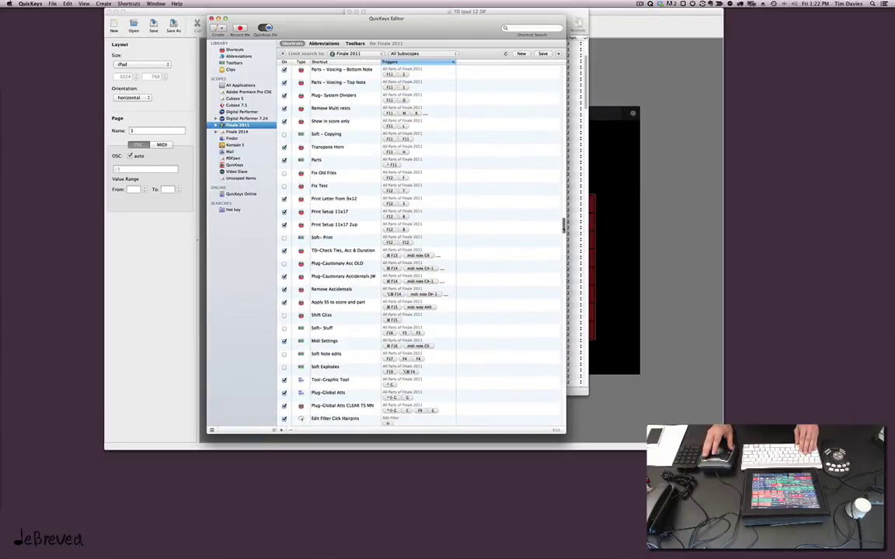
pyautogui.scroll(20, 374, 141)
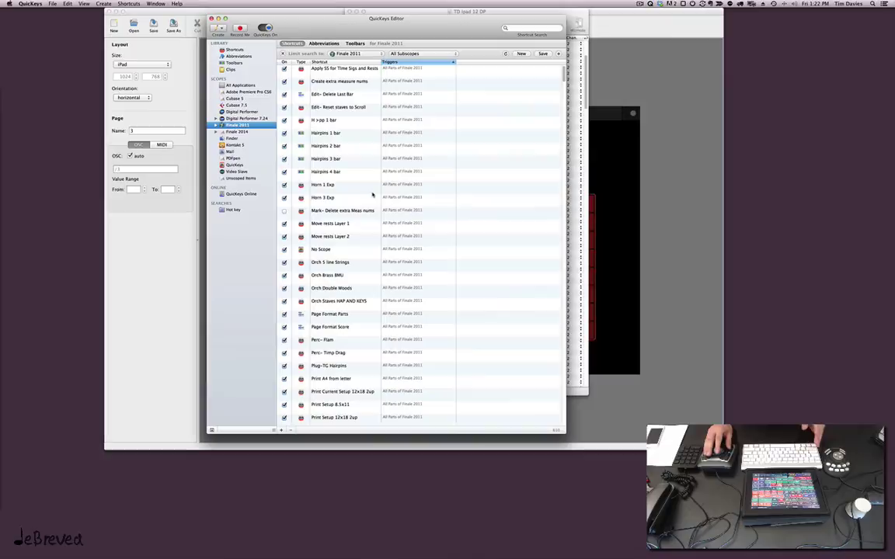
pyautogui.scroll(-10, 393, 175)
pyautogui.scroll(-15, 373, 195)
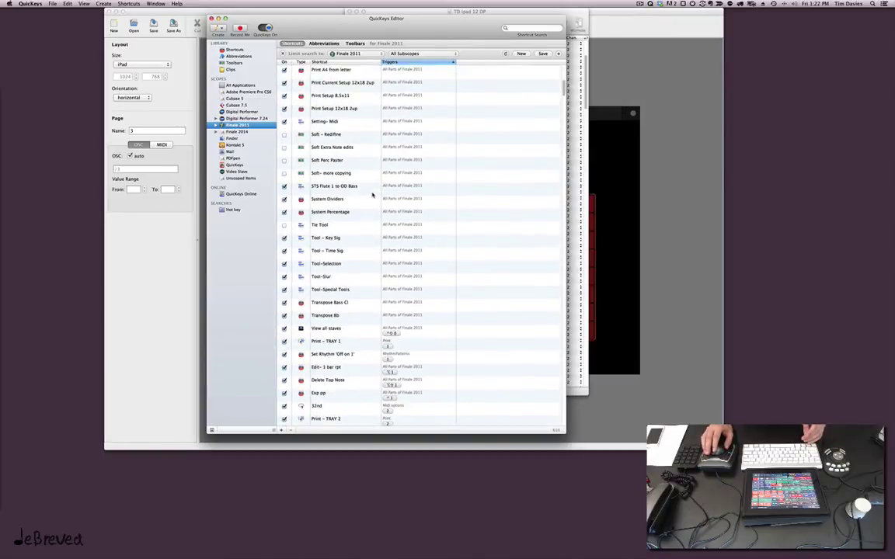
pyautogui.scroll(-20, 373, 195)
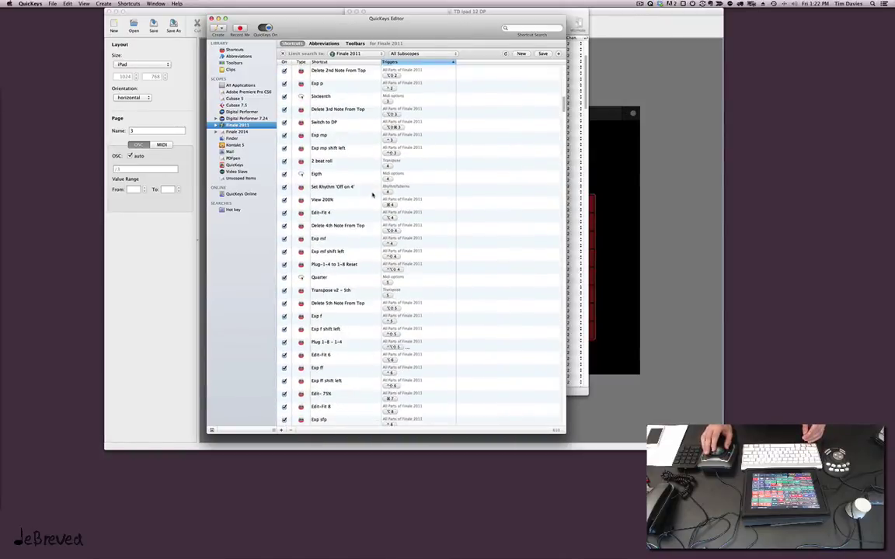
pyautogui.scroll(20, 373, 195)
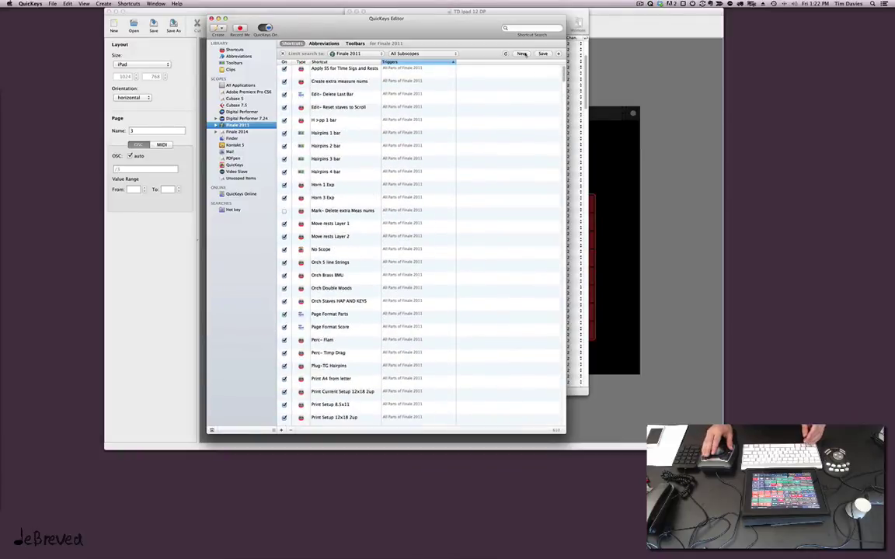
# Search the Finale 2011 shortcuts for "Harmon" and open TD- Harmonics at 4th in an enlarged editor window.
pyautogui.click(531, 29)
pyautogui.write('Harmon')
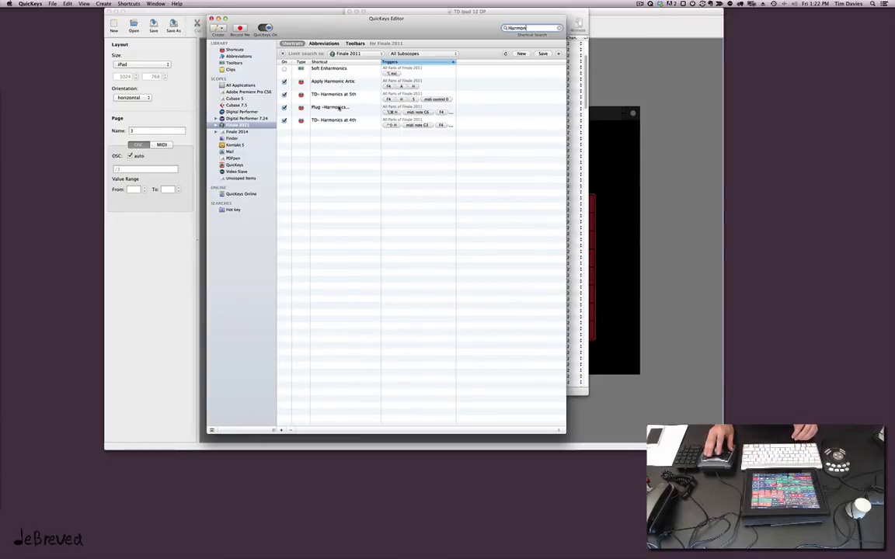
pyautogui.click(338, 121)
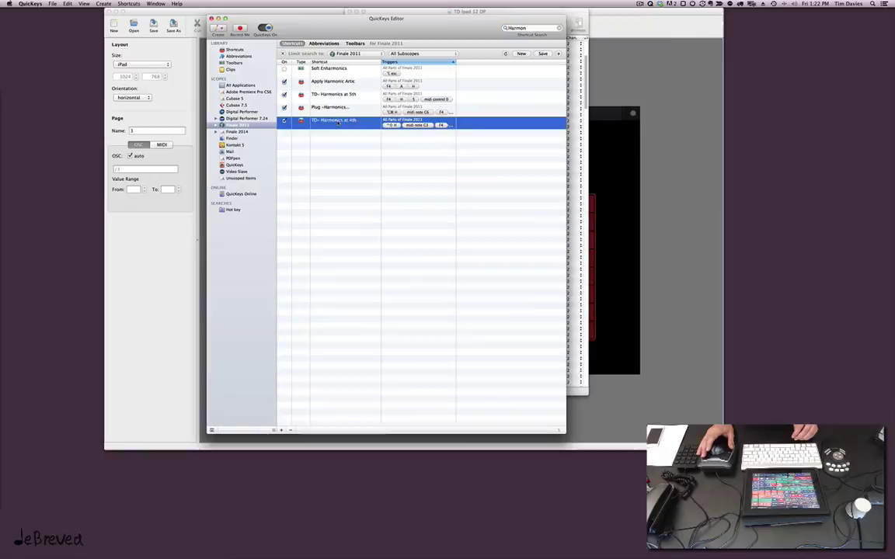
pyautogui.doubleClick(339, 122)
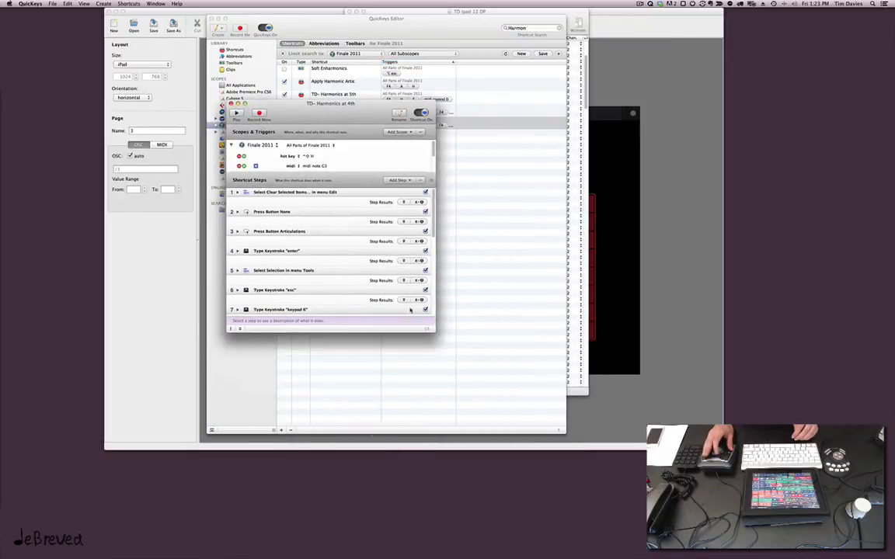
pyautogui.moveTo(431, 329); pyautogui.dragTo(468, 464)
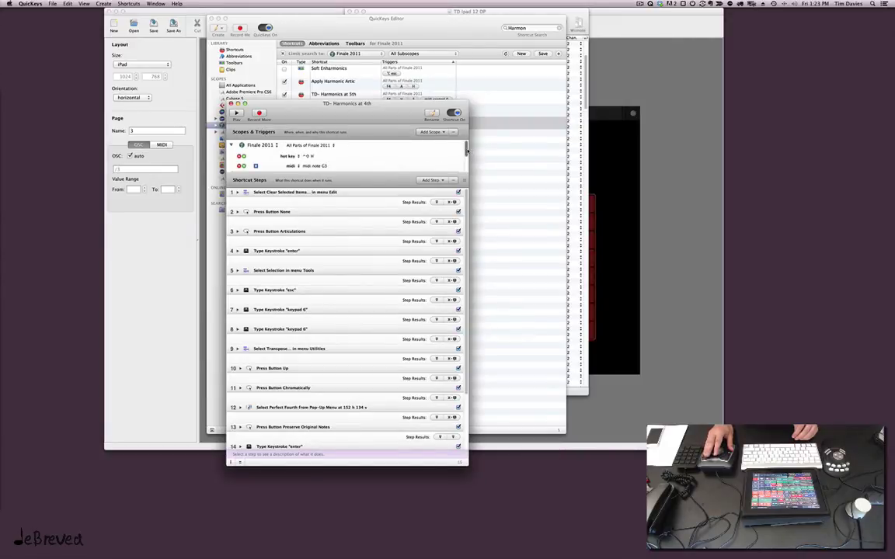
# Examine the hot key, MIDI and key-sequence triggers assigned to the TD- Harmonics at 4th shortcut.
pyautogui.click(273, 156)
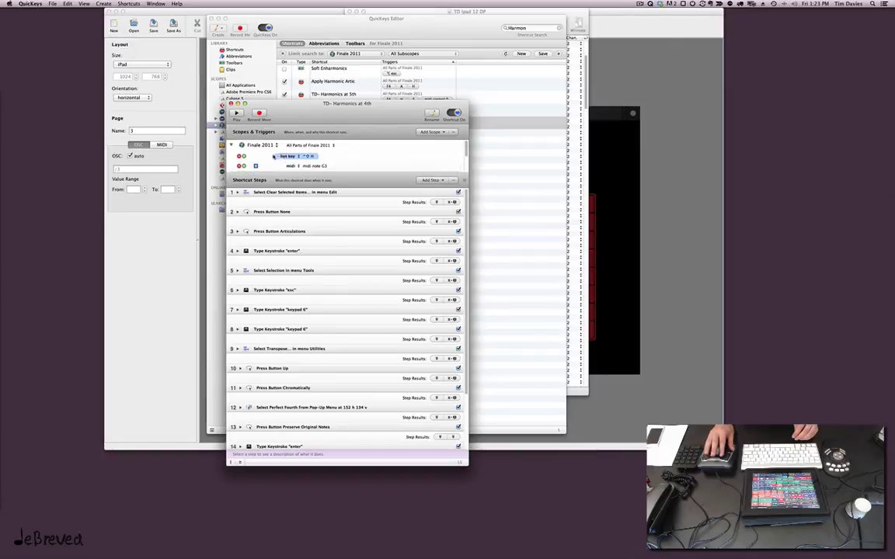
pyautogui.click(421, 160)
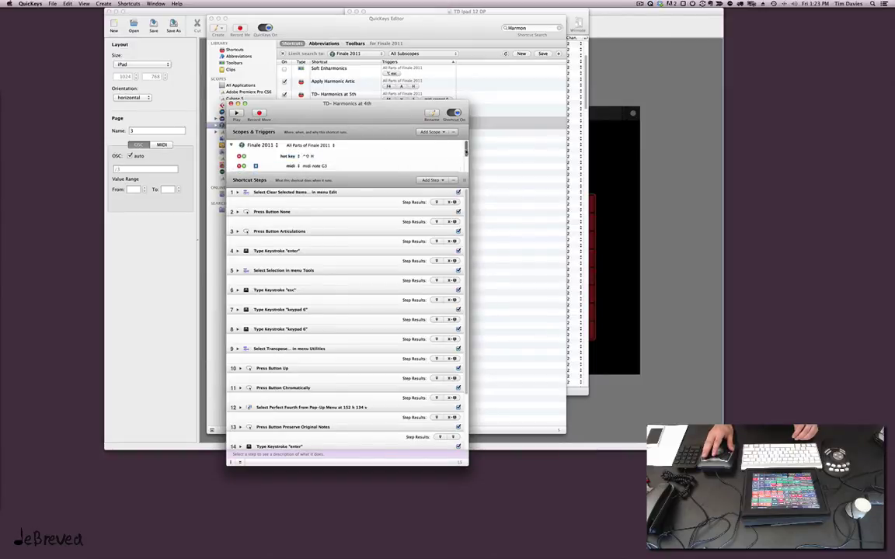
pyautogui.scroll(-2, 422, 156)
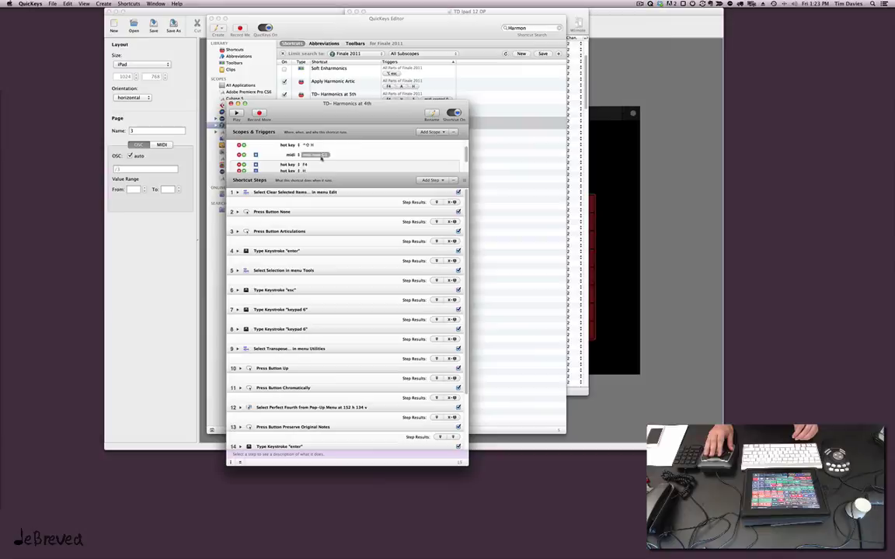
pyautogui.moveTo(466, 156); pyautogui.dragTo(466, 161)
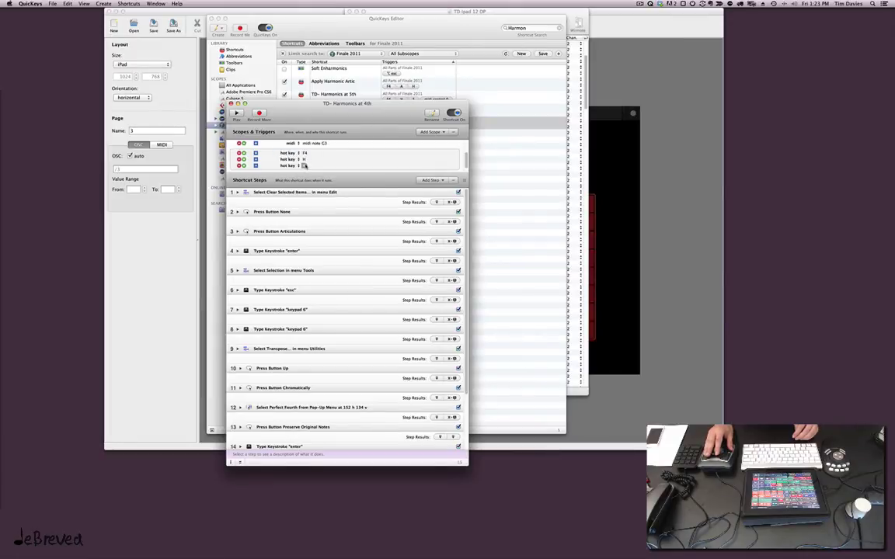
pyautogui.click(308, 159)
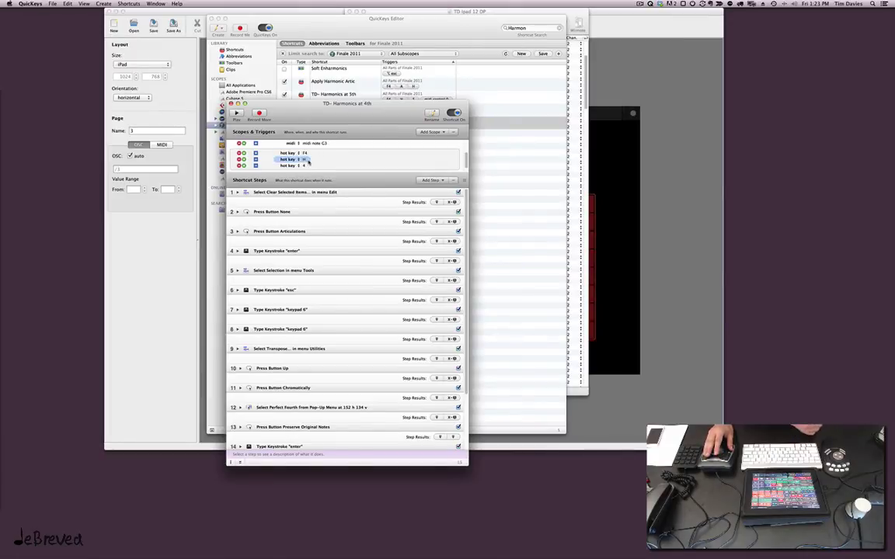
pyautogui.click(307, 155)
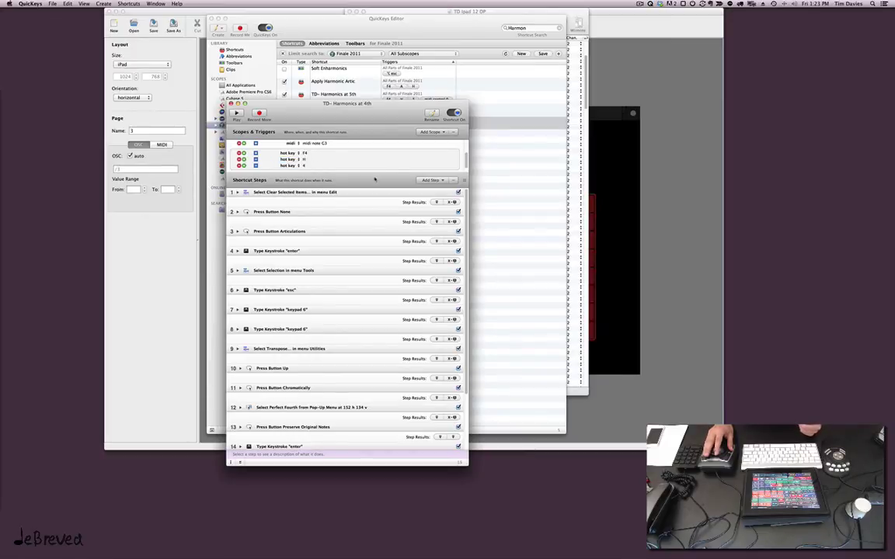
pyautogui.scroll(2, 466, 159)
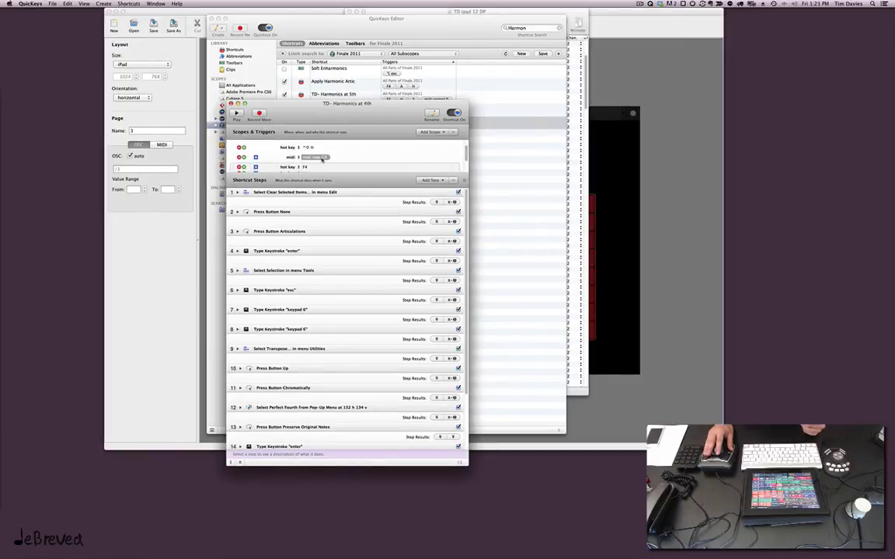
# Inspect the settings of the shortcut's MIDI note trigger, including its action, note, device and channel.
pyautogui.click(314, 157)
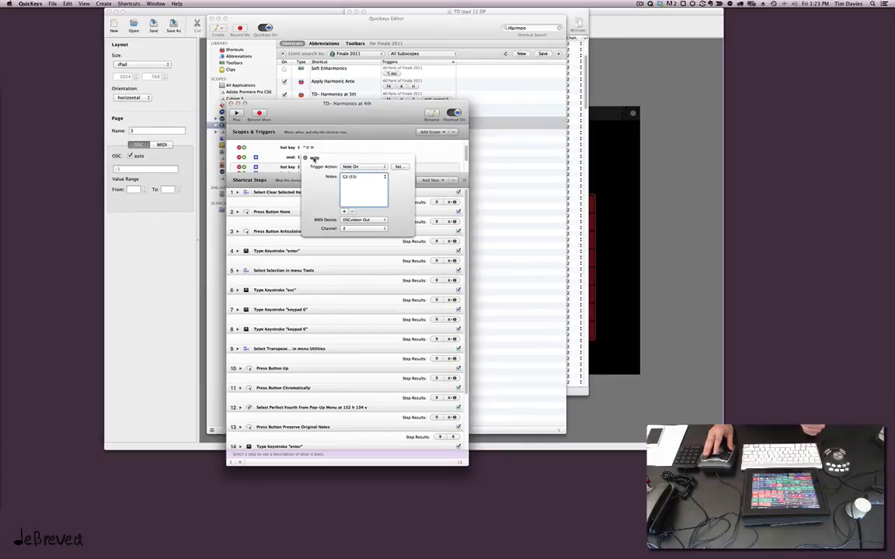
pyautogui.click(399, 167)
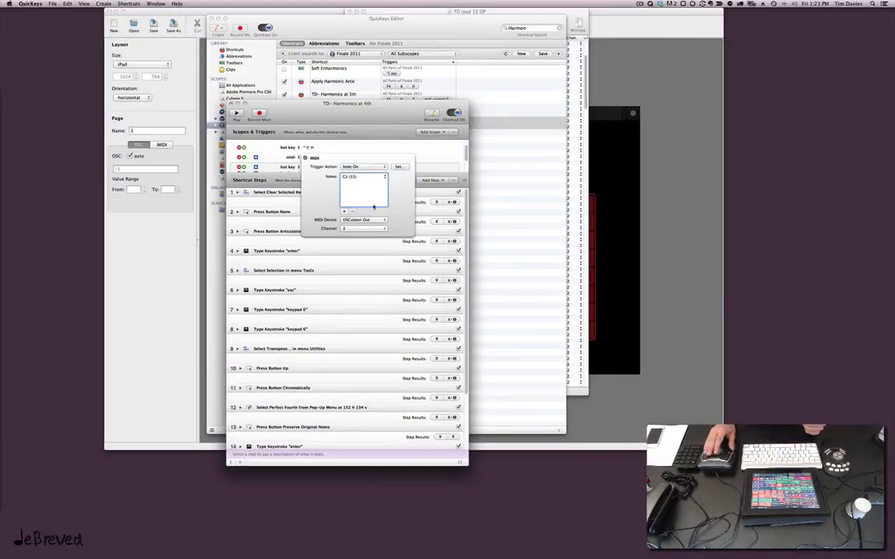
pyautogui.click(305, 158)
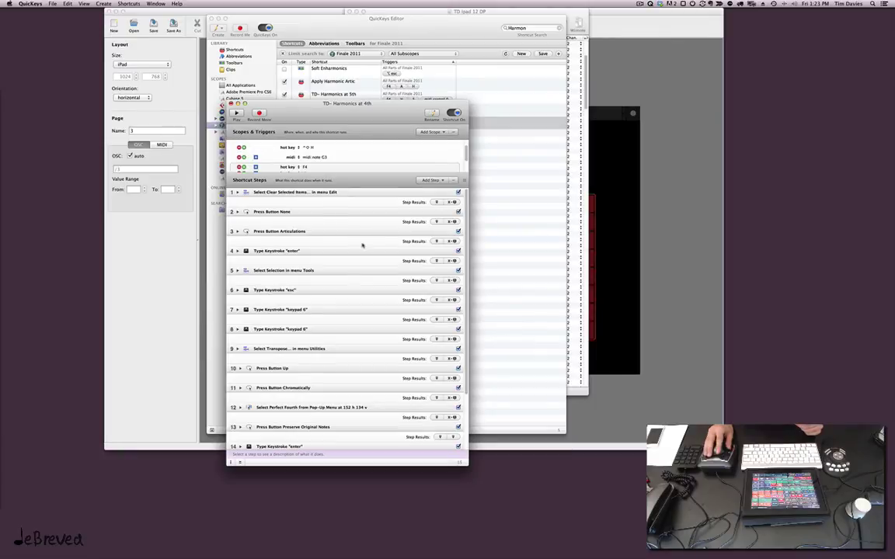
# Review all the steps the TD- Harmonics at 4th shortcut performs and close it without saving changes.
pyautogui.scroll(-3, 362, 245)
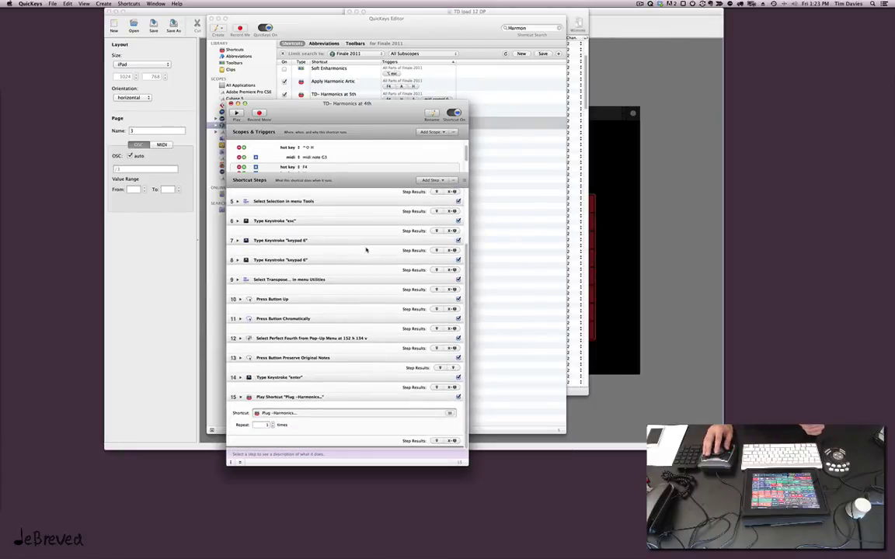
pyautogui.scroll(3, 366, 249)
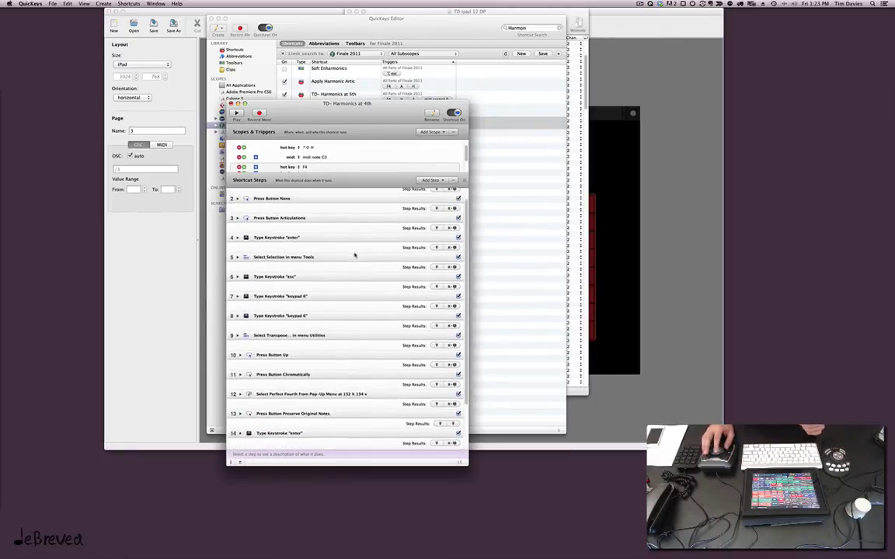
pyautogui.scroll(-3, 354, 255)
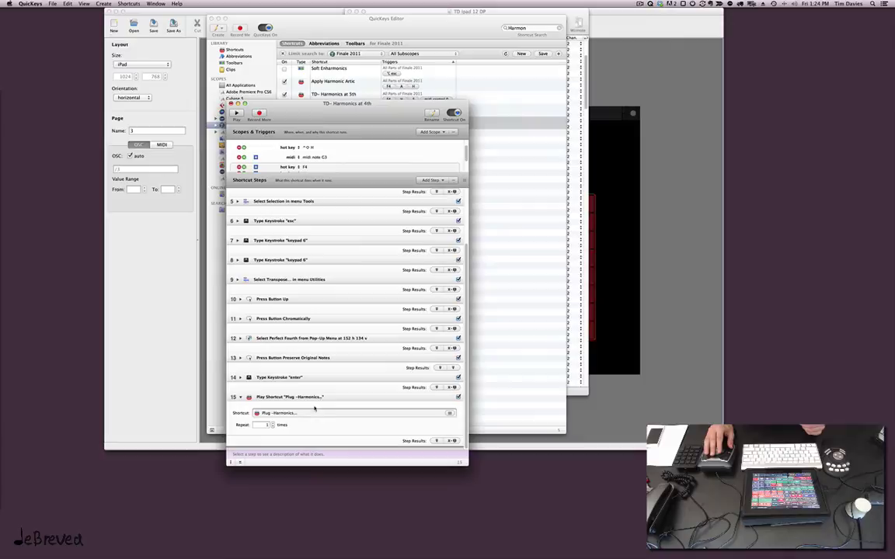
pyautogui.scroll(4, 334, 408)
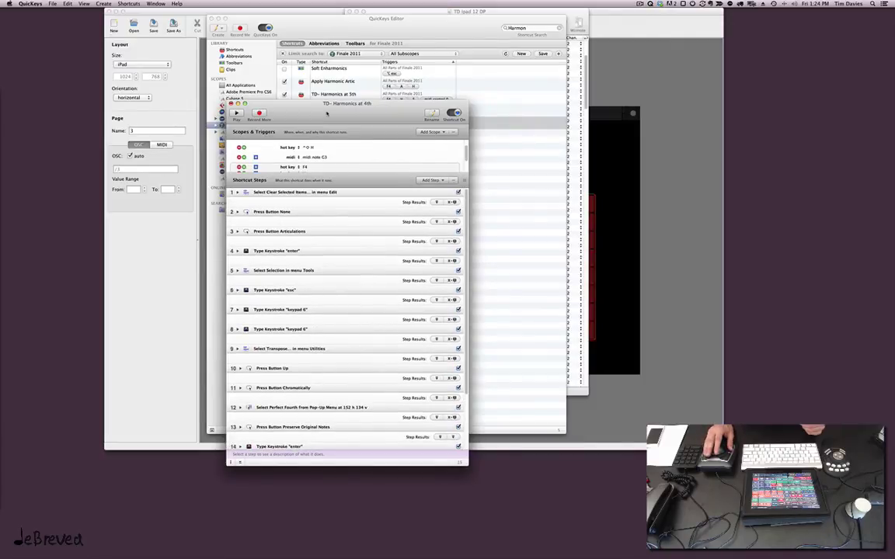
pyautogui.moveTo(327, 114); pyautogui.dragTo(313, 81)
pyautogui.click(217, 70)
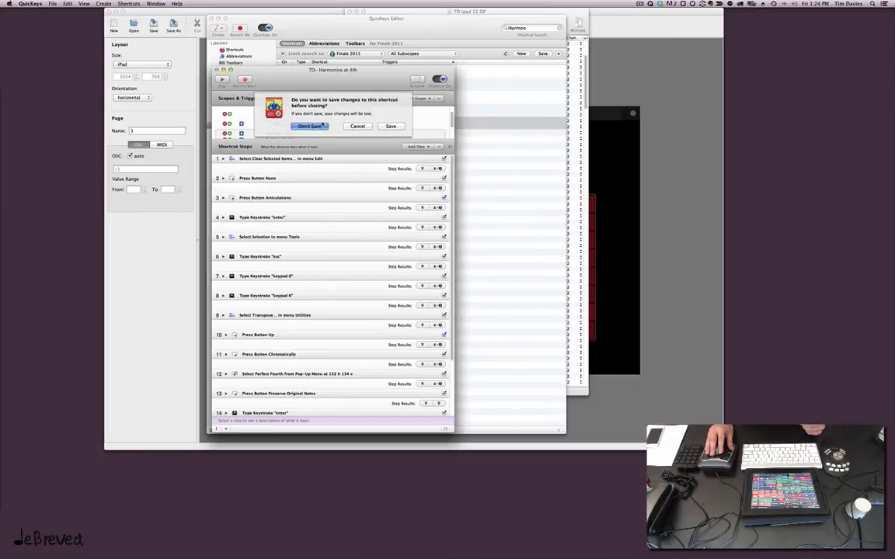
pyautogui.click(309, 126)
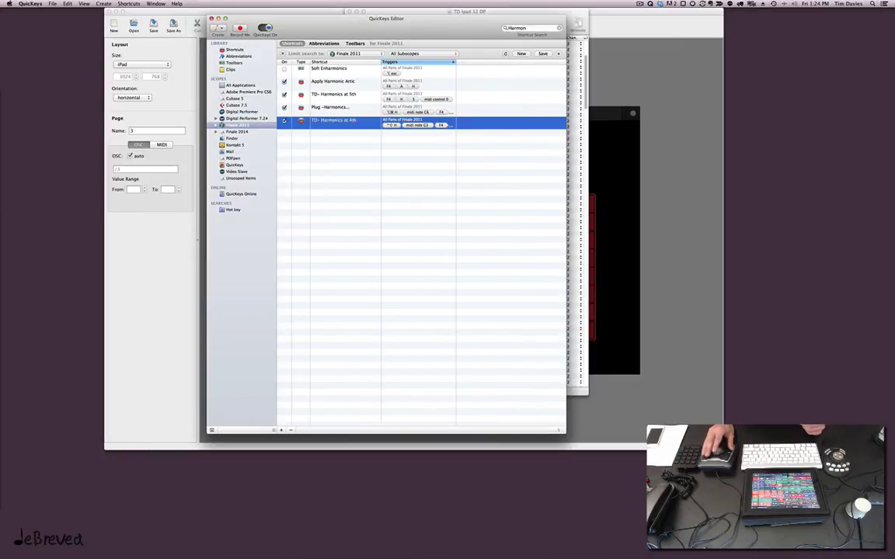
# Switch to Finale 2011, open the recent score 6m21 Extreme Aussie Orchestrating v1-Score.mus and display it in Scroll View.
pyautogui.click(840, 147)
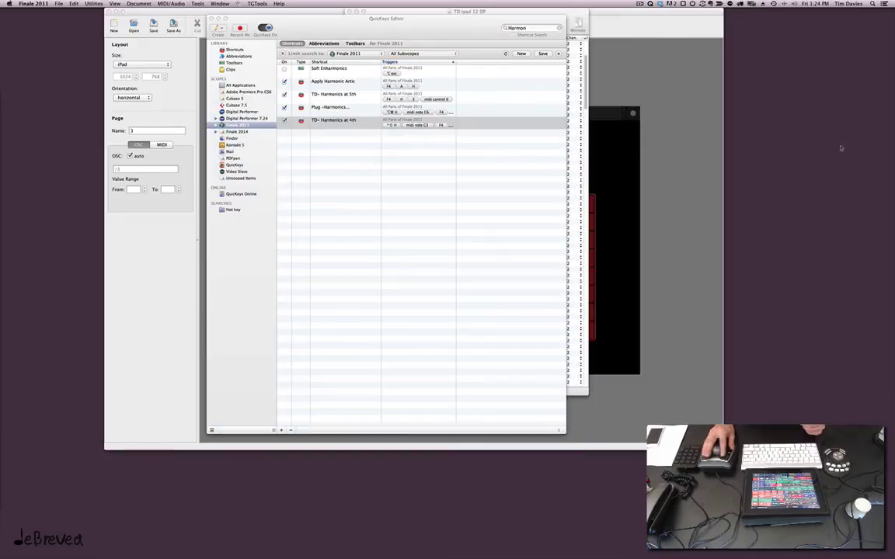
pyautogui.click(59, 4)
pyautogui.moveTo(73, 33)
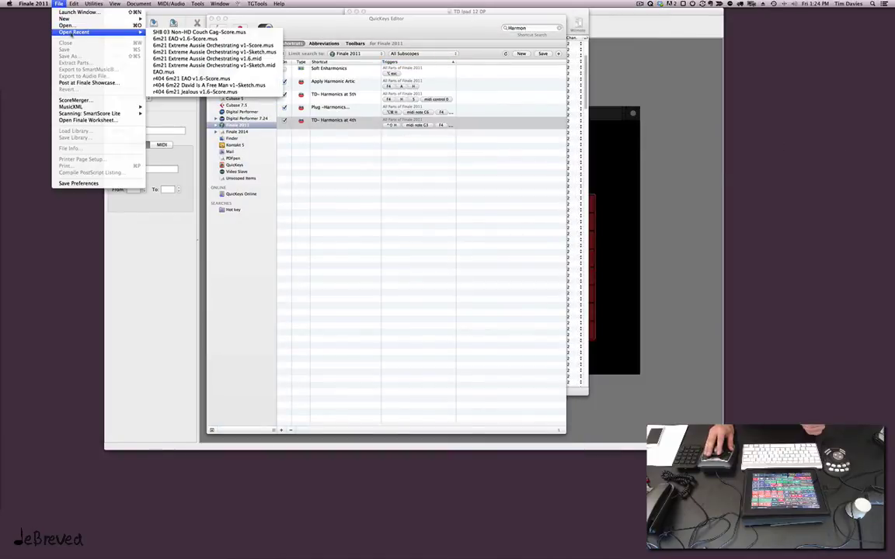
pyautogui.click(184, 45)
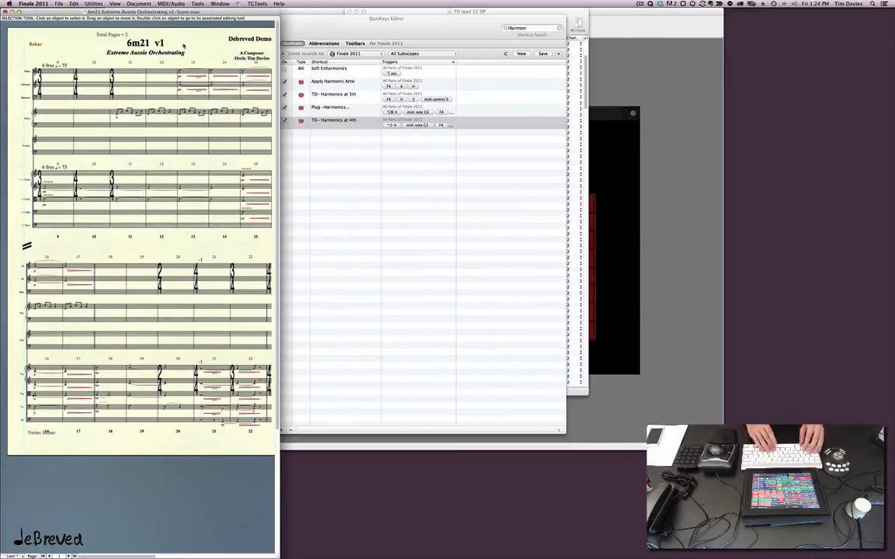
pyautogui.press('super+alt+h')
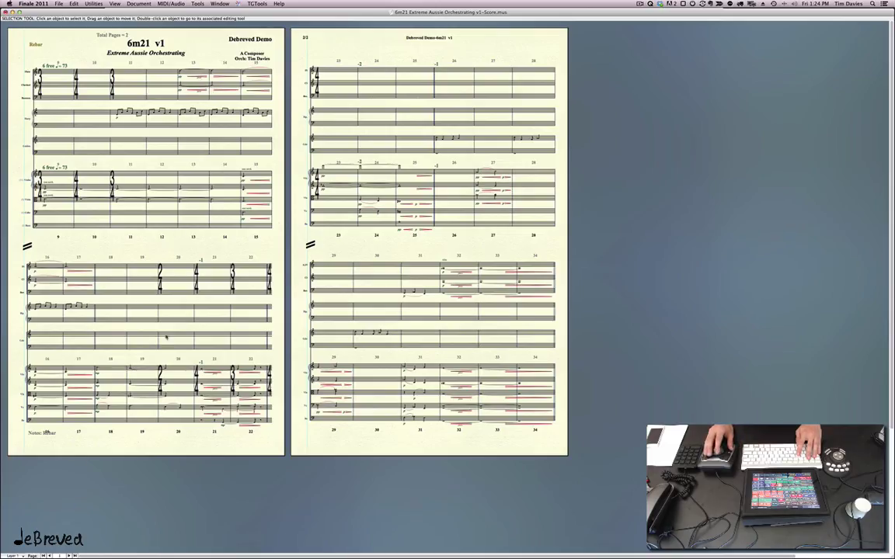
pyautogui.press('super+e')
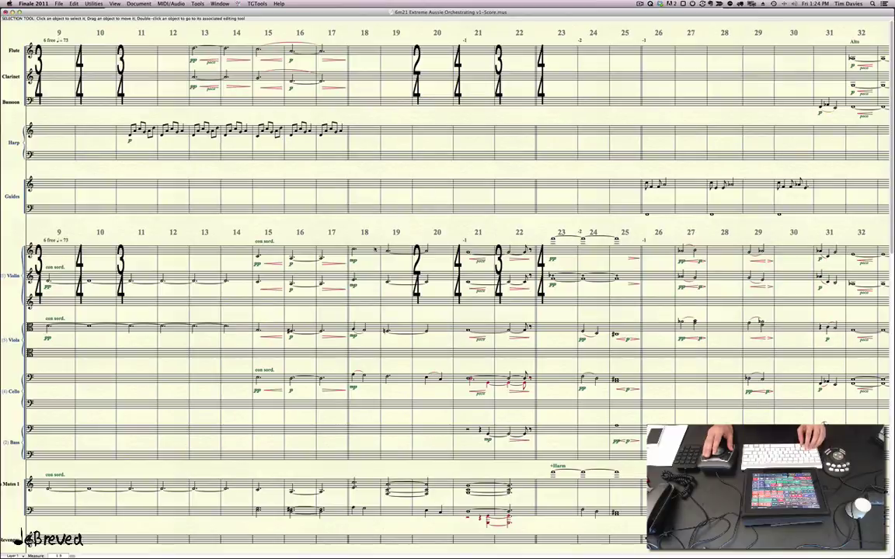
# Transpose the top violin staff's notes in measures 18 to 20 up two octaves.
pyautogui.click(375, 249)
pyautogui.keyDown('shift'); pyautogui.click(445, 250); pyautogui.keyUp('shift')
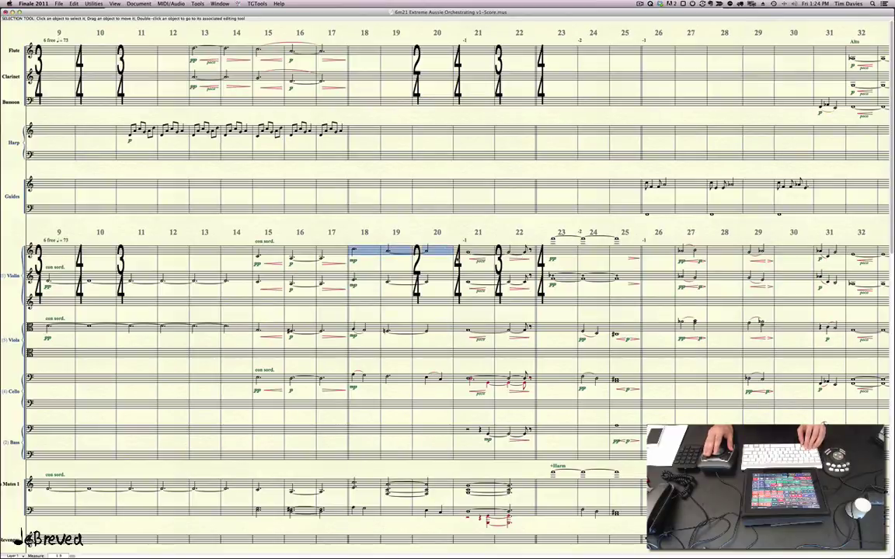
pyautogui.press('9')
pyautogui.press('9')
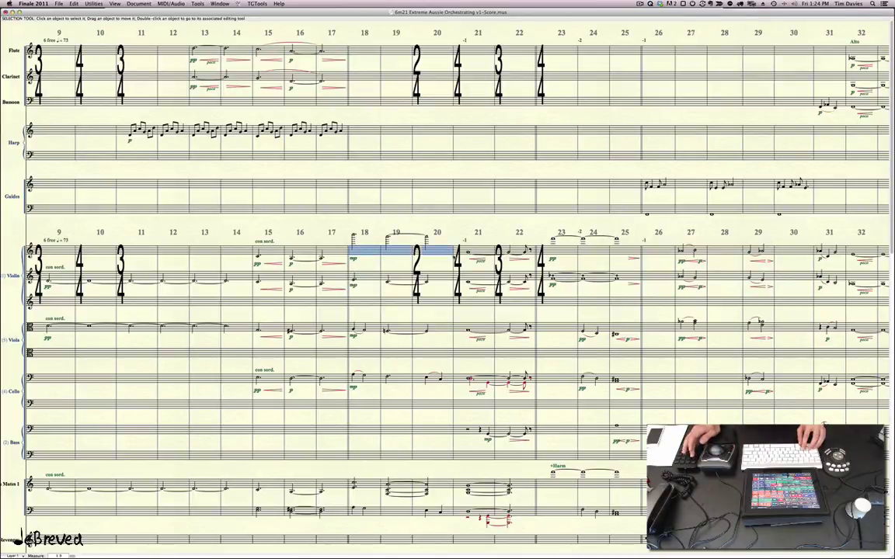
# Apply the harmonic articulation to the high notes on the top violin staff in measures 18 to 20.
pyautogui.hotkey('ctrl', 'a')
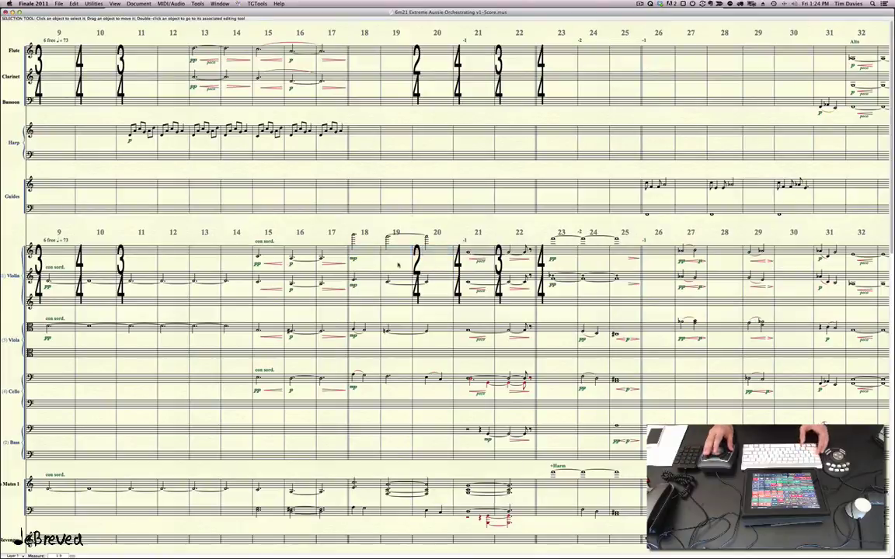
pyautogui.moveTo(341, 227); pyautogui.dragTo(440, 250)
pyautogui.press('Escape')
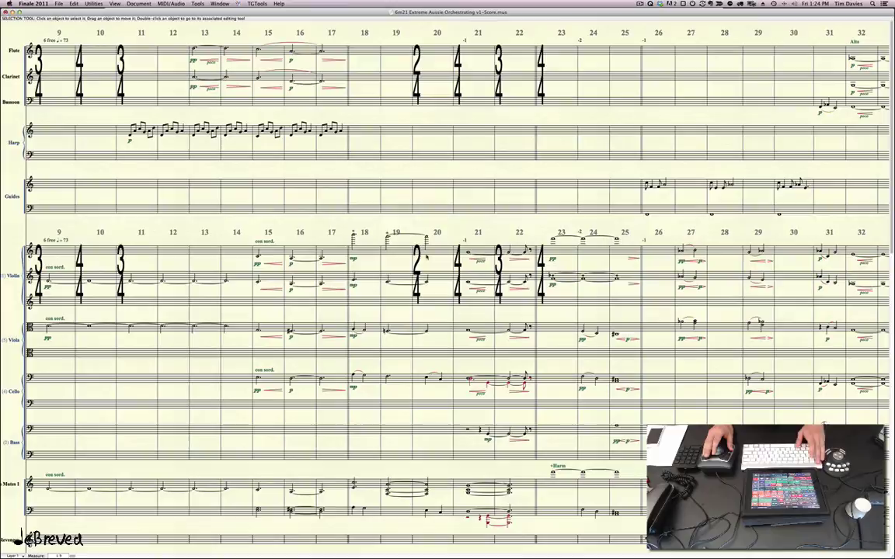
pyautogui.hscroll(2, 393, 263)
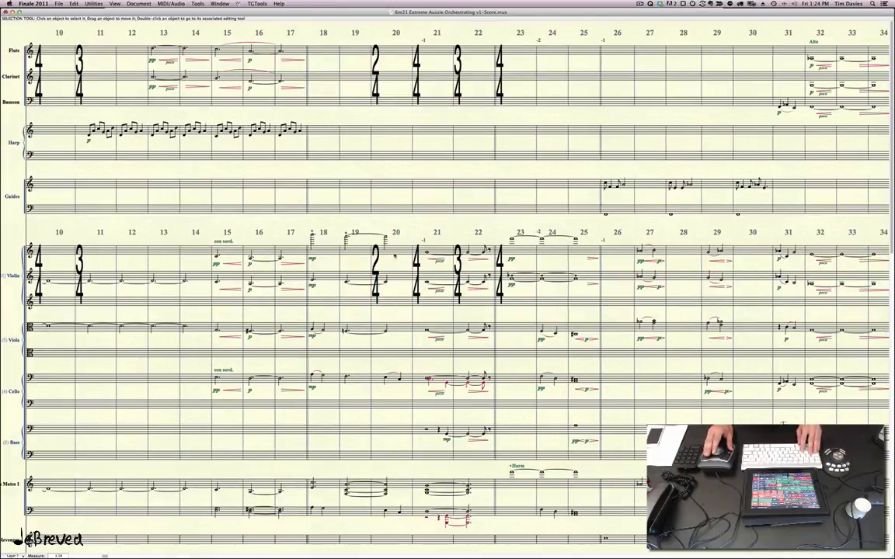
# Lower the top violin staff's notes in measures 18 to 20 by two octaves and delete their harmonic articulations.
pyautogui.click(395, 251)
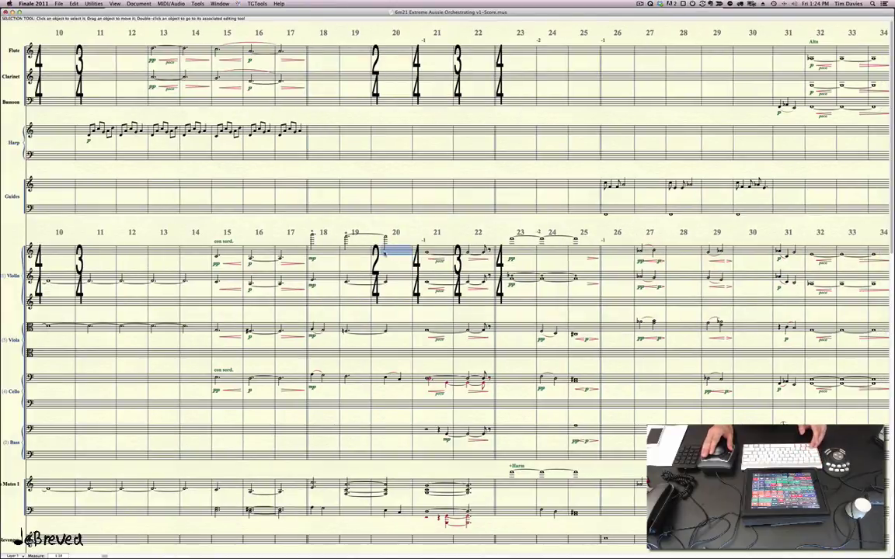
pyautogui.keyDown('shift'); pyautogui.click(328, 255); pyautogui.keyUp('shift')
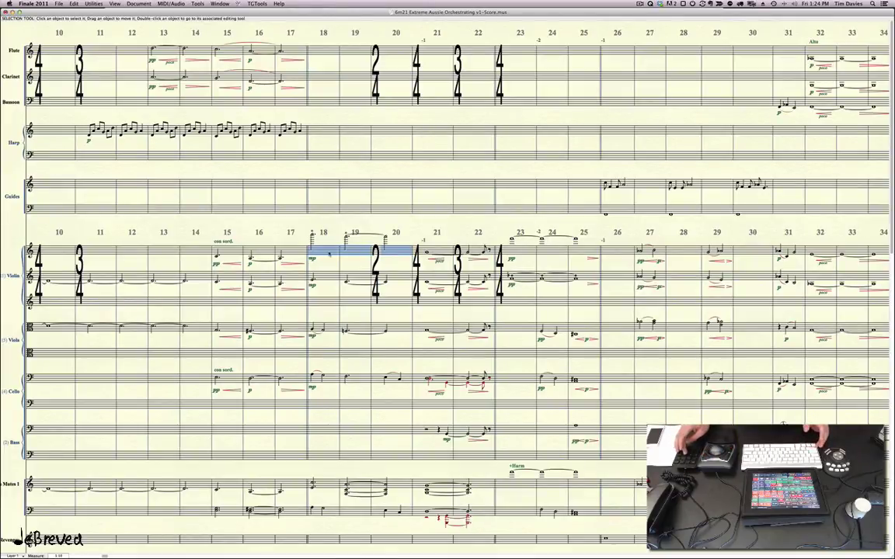
pyautogui.press('8')
pyautogui.press('8')
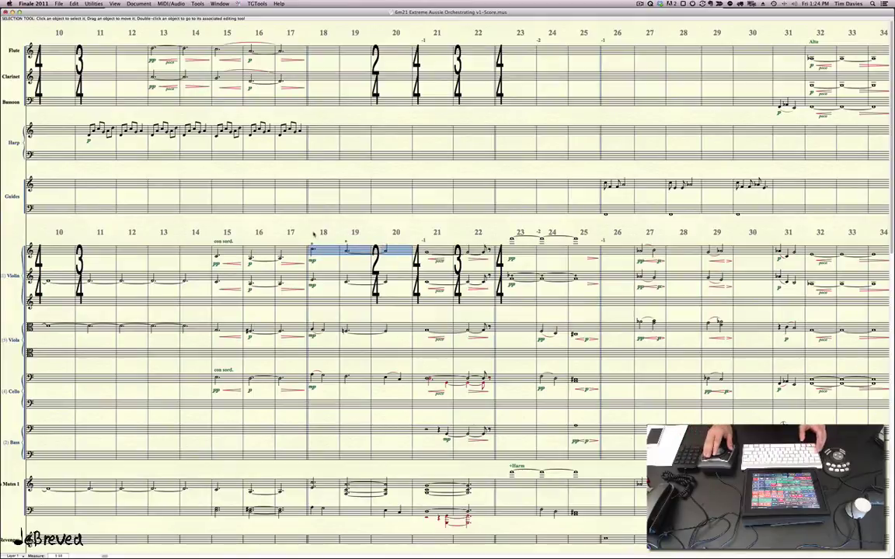
pyautogui.click(313, 241)
pyautogui.press('Delete')
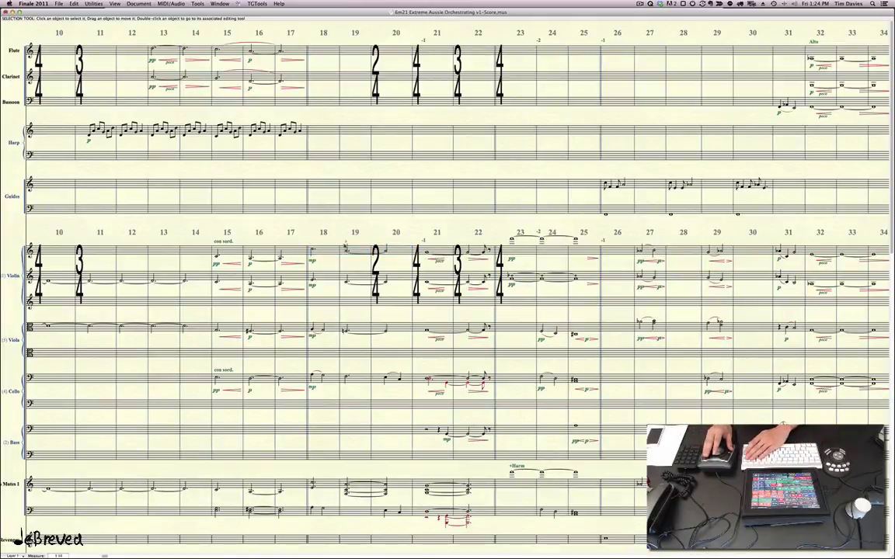
# Transpose measures 18 to 20 of the top violin staff up chromatically by a perfect fourth, preserving the original notes.
pyautogui.click(323, 250)
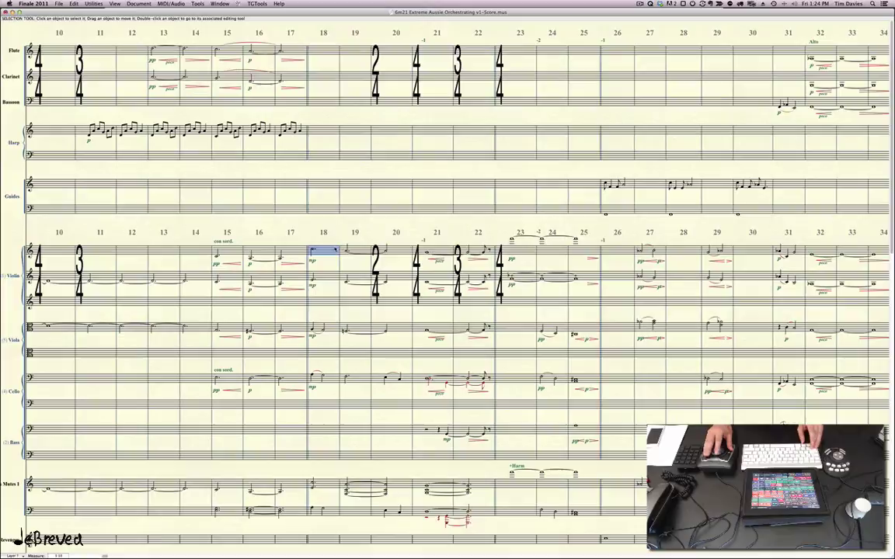
pyautogui.keyDown('shift'); pyautogui.click(392, 250); pyautogui.keyUp('shift')
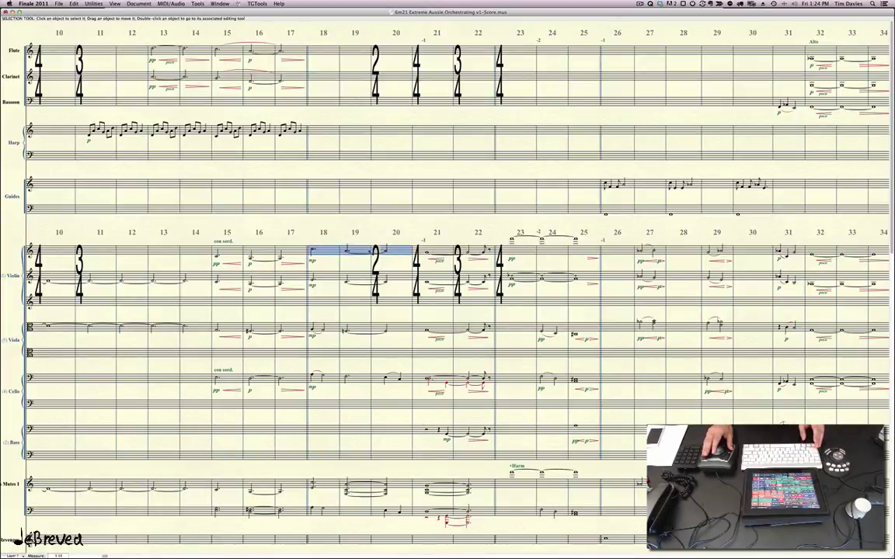
pyautogui.click(93, 3)
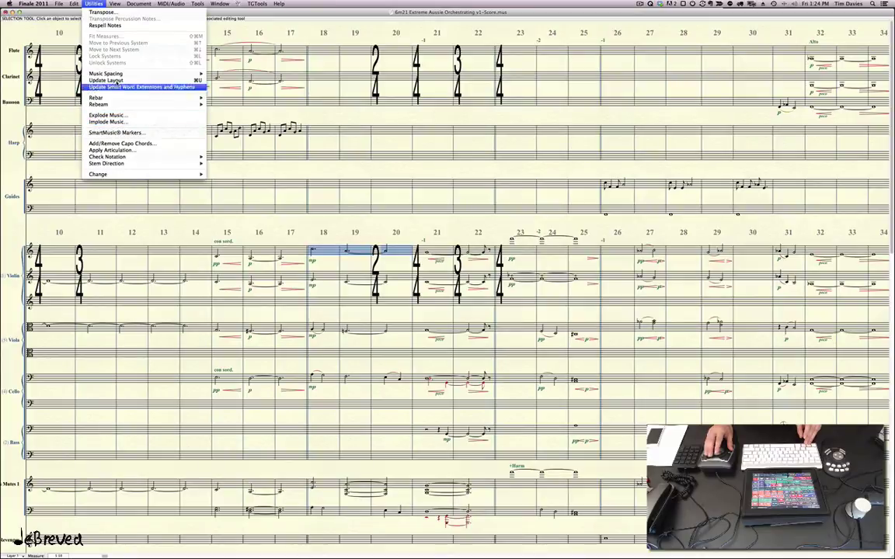
pyautogui.click(102, 12)
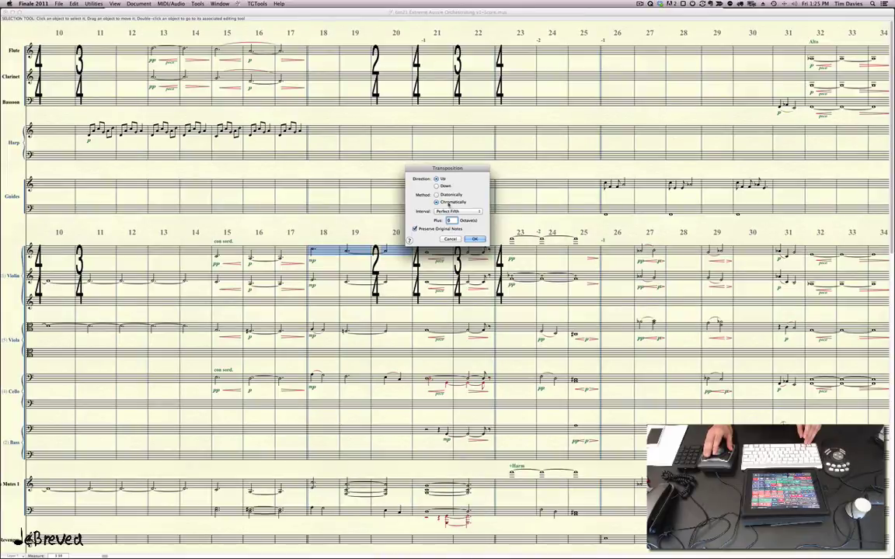
pyautogui.click(449, 211)
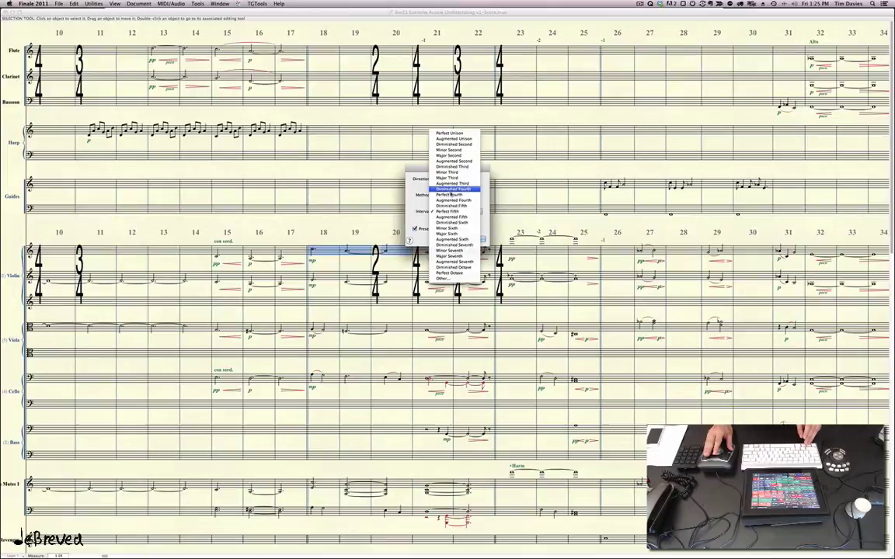
pyautogui.click(450, 194)
pyautogui.click(476, 239)
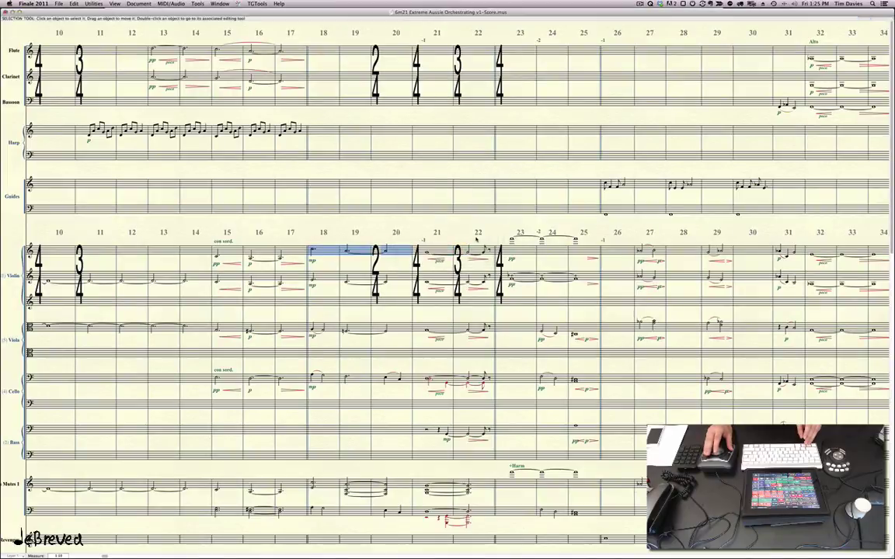
# Use TG Harmonics with all theoretical harmonics to turn the upper notes of the violin's fourths in measures 18 to 20 into diamonds.
pyautogui.click(258, 4)
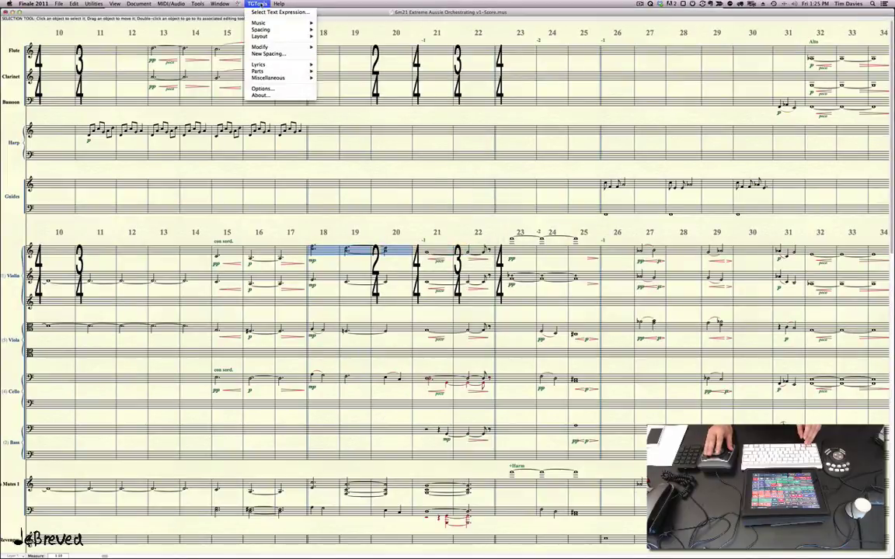
pyautogui.moveTo(279, 23)
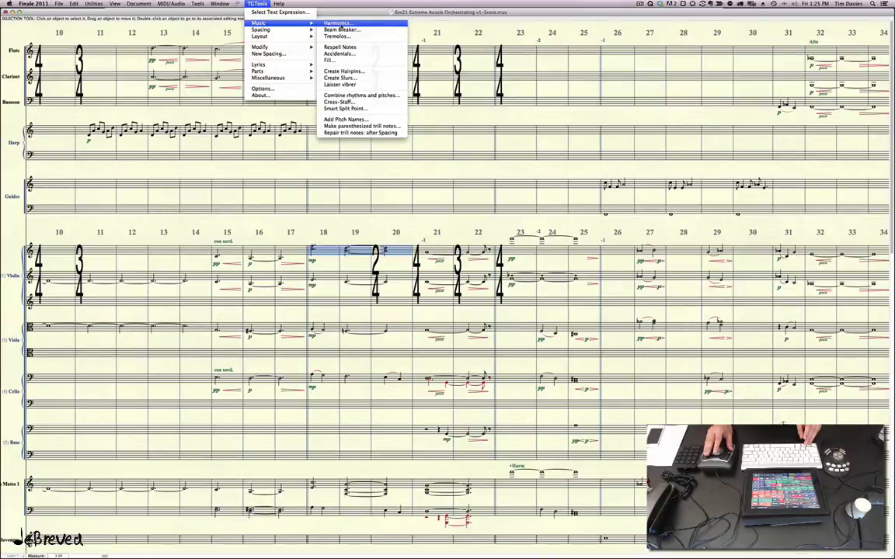
pyautogui.click(338, 23)
pyautogui.moveTo(432, 220); pyautogui.dragTo(240, 143)
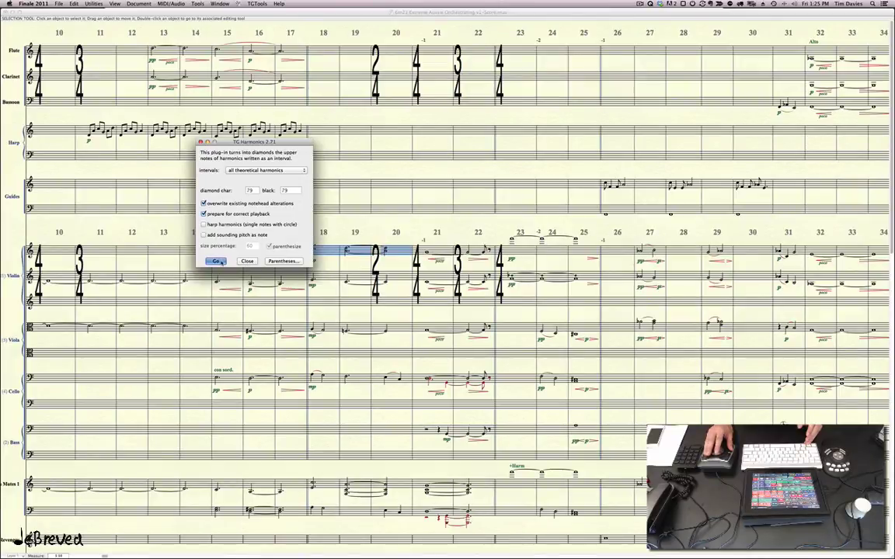
pyautogui.moveTo(261, 142); pyautogui.dragTo(166, 140)
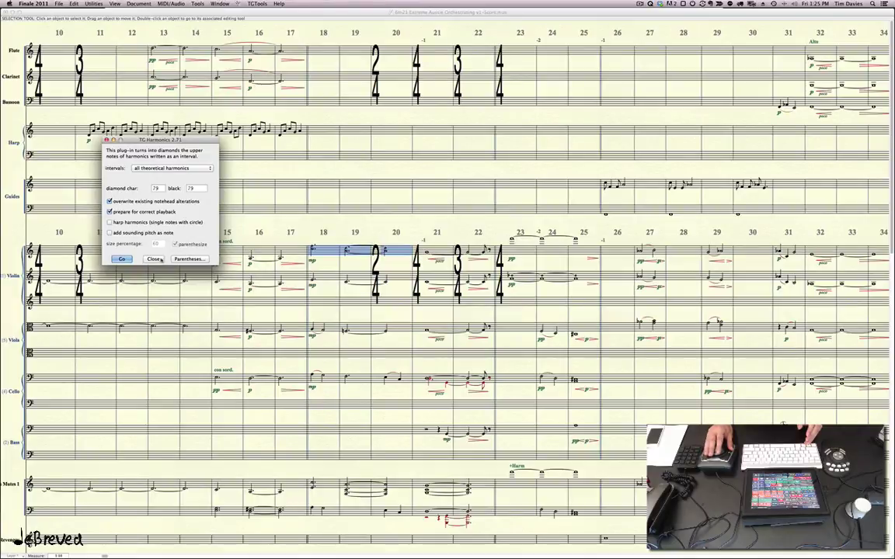
pyautogui.click(153, 259)
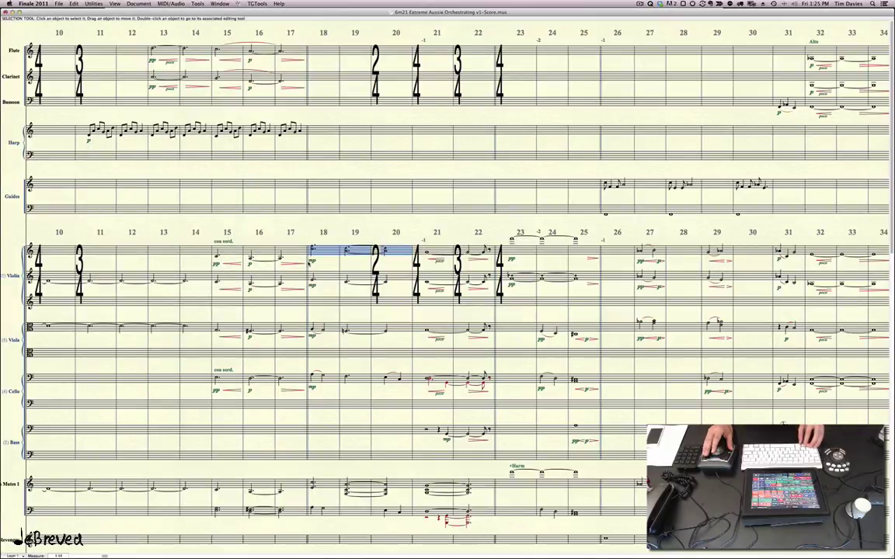
# Undo the manual harmonics, the perfect fourth transposition, the articulation removal and the octave shift in measures 18 to 20.
pyautogui.press('super+z')
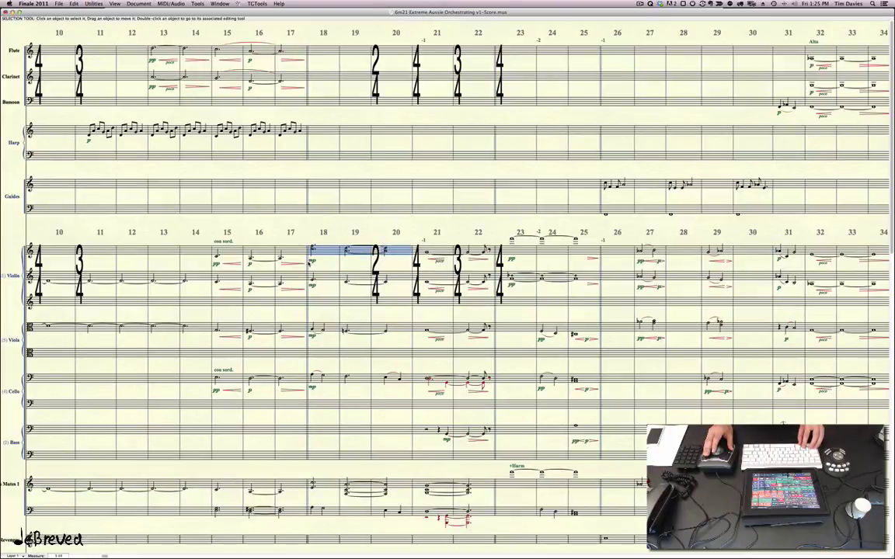
pyautogui.press('super+z')
pyautogui.press('super+z')
pyautogui.press('super+z')
pyautogui.press('super+z')
pyautogui.press('super+z')
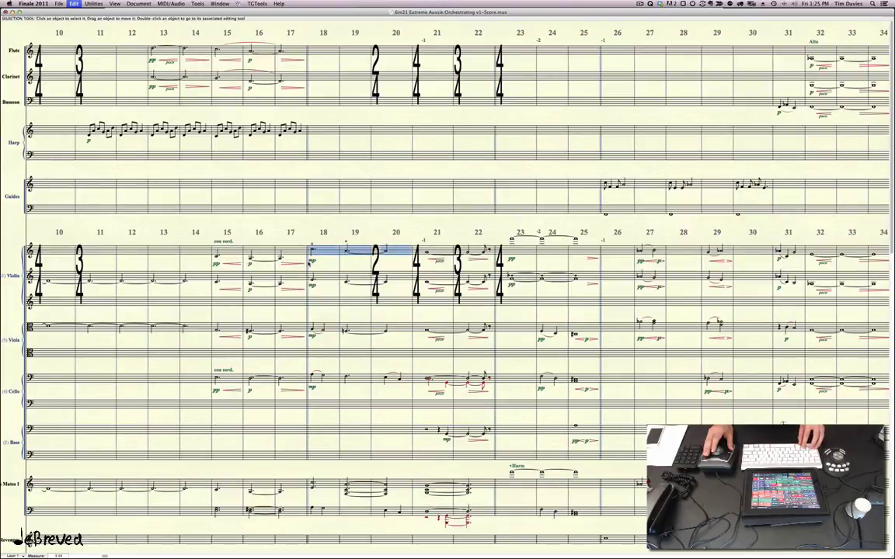
# Rewrite the top violin notes in measures 18 to 20 two octaves lower without articulations, adding a perfect fourth above the preserved originals.
pyautogui.click(330, 254)
pyautogui.hotkey('shift', 'Right')
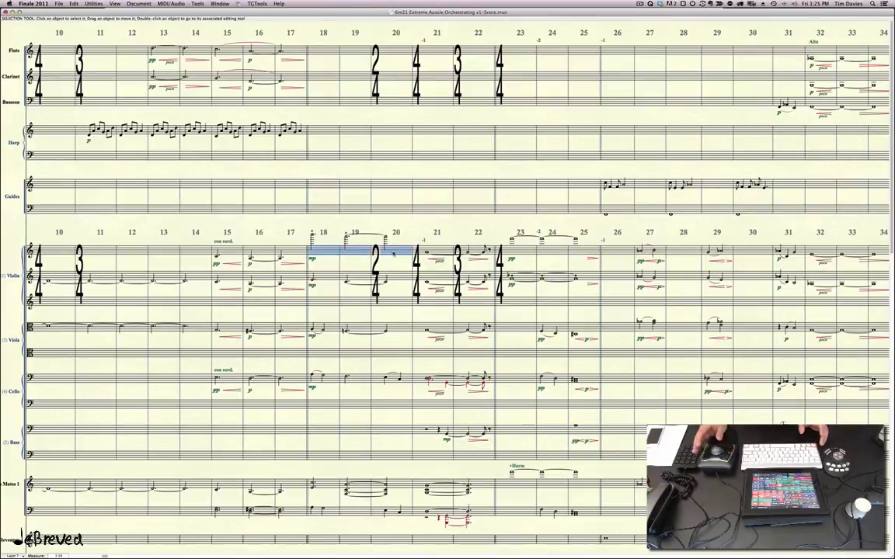
pyautogui.hotkey('shift', 'Right')
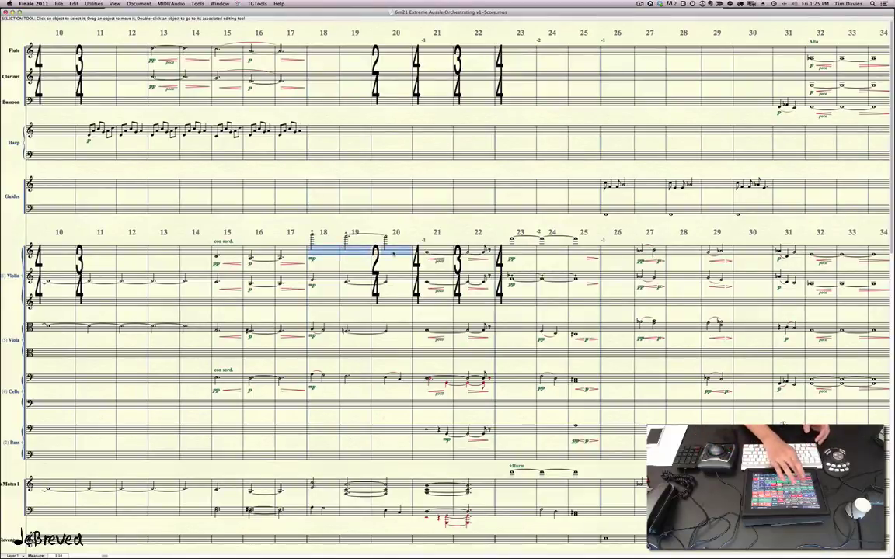
pyautogui.hotkey('shift', 'BackSpace')
pyautogui.press('Return')
pyautogui.press('8')
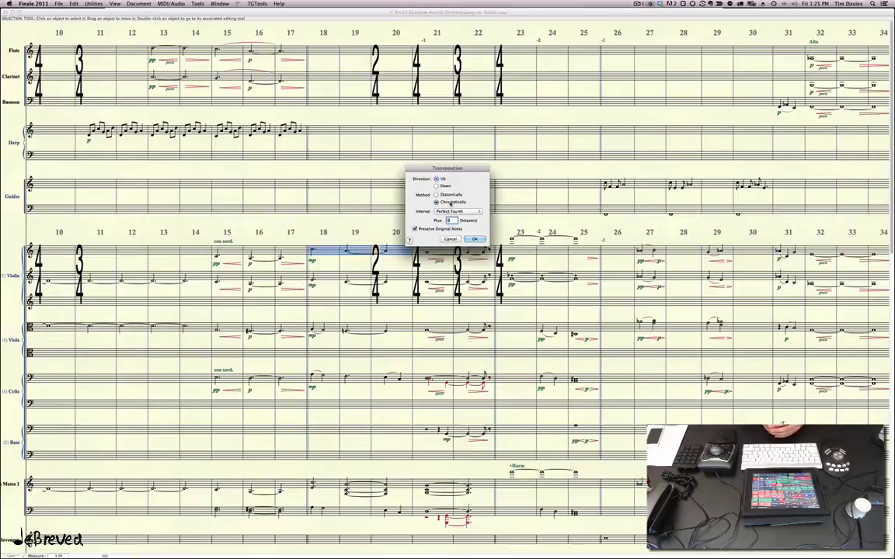
pyautogui.press('Return')
# Convert the upper notes of the selected violin fourths to diamond noteheads with TG Harmonics, using all theoretical harmonics.
pyautogui.hotkey('ctrl', 'shift', 'h')
pyautogui.press('Return')
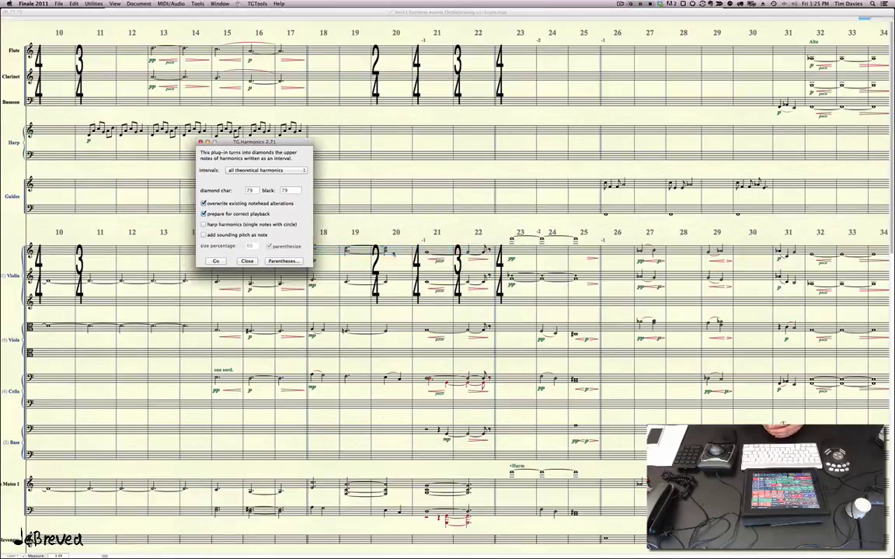
pyautogui.press('Escape')
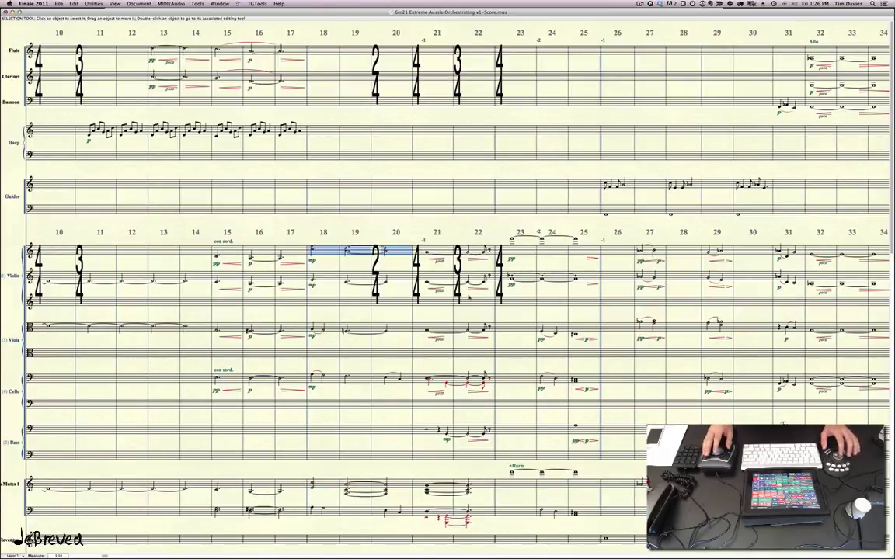
# Switch to Digital Performer, open the Harp-MAIN PATCH region in the MIDI editor and display the Smart Quantize window.
pyautogui.press('super+Tab')
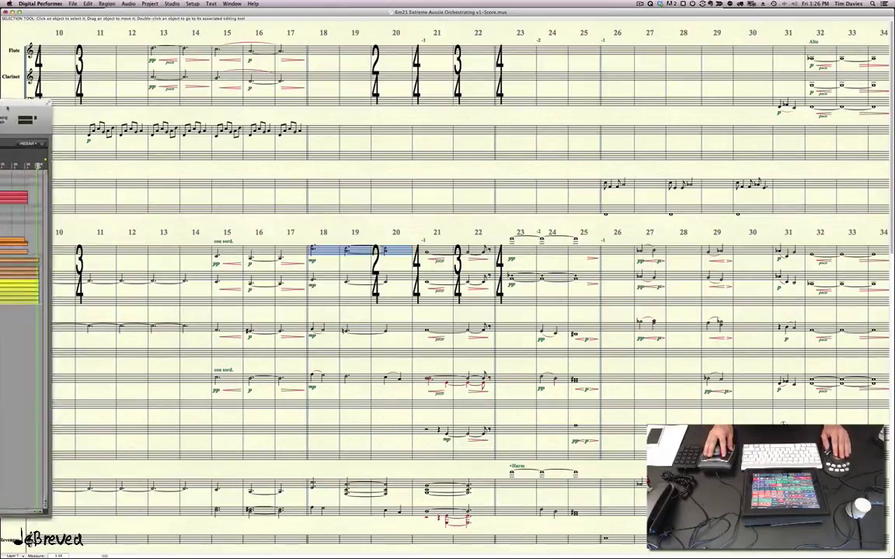
pyautogui.press('Left')
pyautogui.press('Left')
pyautogui.press('Left')
pyautogui.press('Left')
pyautogui.press('Left')
pyautogui.press('Left')
pyautogui.press('Left')
pyautogui.press('Left')
pyautogui.press('Left')
pyautogui.press('Left')
pyautogui.press('Left')
pyautogui.press('Left')
pyautogui.press('Left')
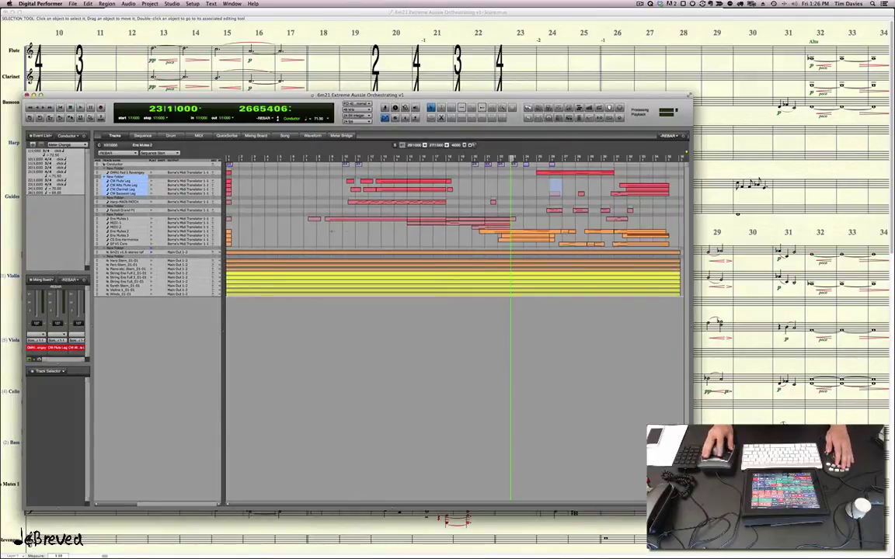
pyautogui.doubleClick(389, 203)
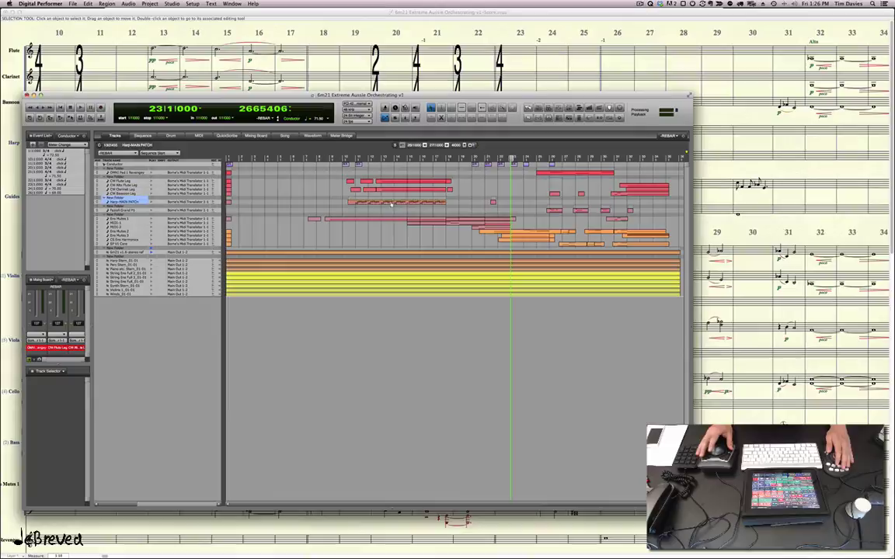
pyautogui.press('super+alt+0')
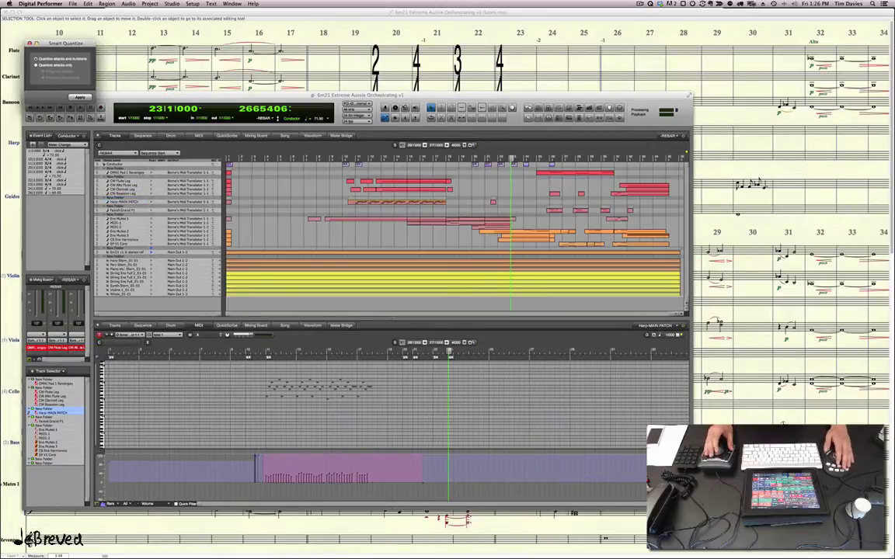
# Play the sequence briefly from measure 23 and stop playback.
pyautogui.click(148, 195)
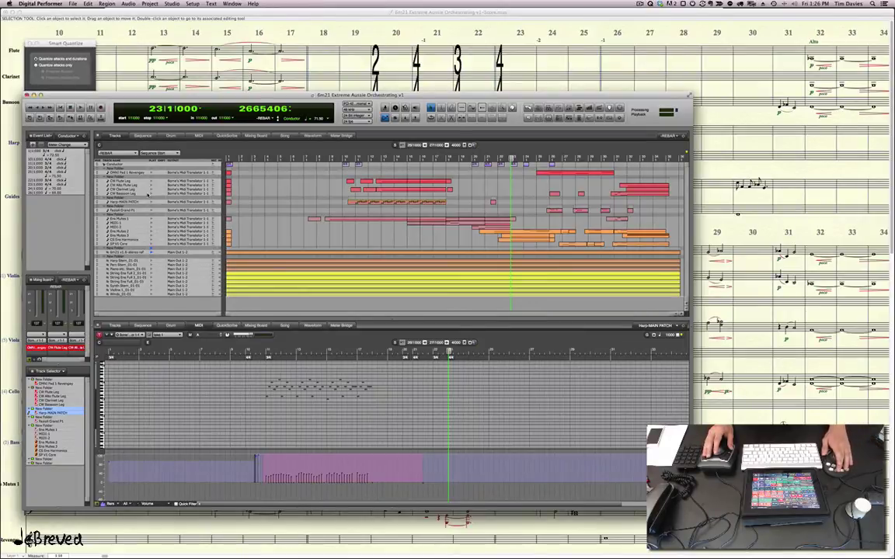
pyautogui.press('space')
pyautogui.press('space')
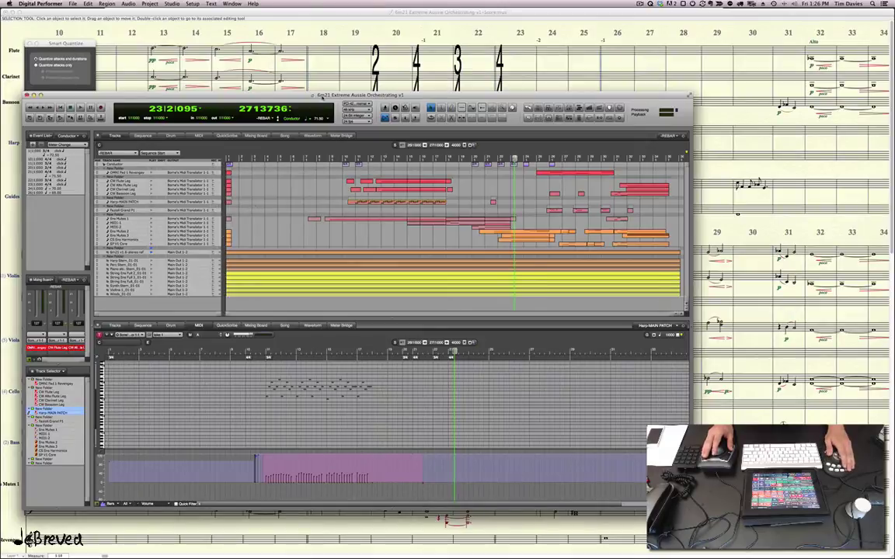
# Arrange the Digital Performer window beneath a shortened Finale score window so both are visible, and clear the score's measure selection.
pyautogui.moveTo(314, 97); pyautogui.dragTo(317, 100)
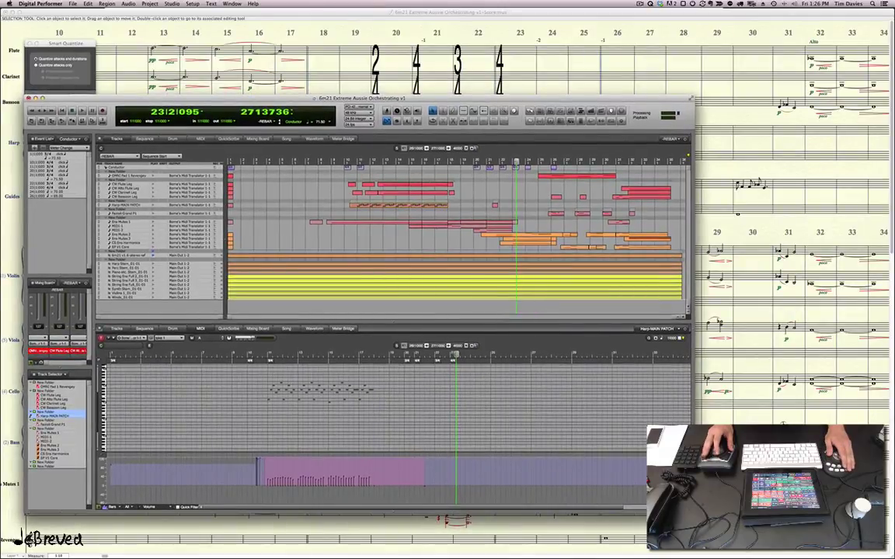
pyautogui.press('super+1')
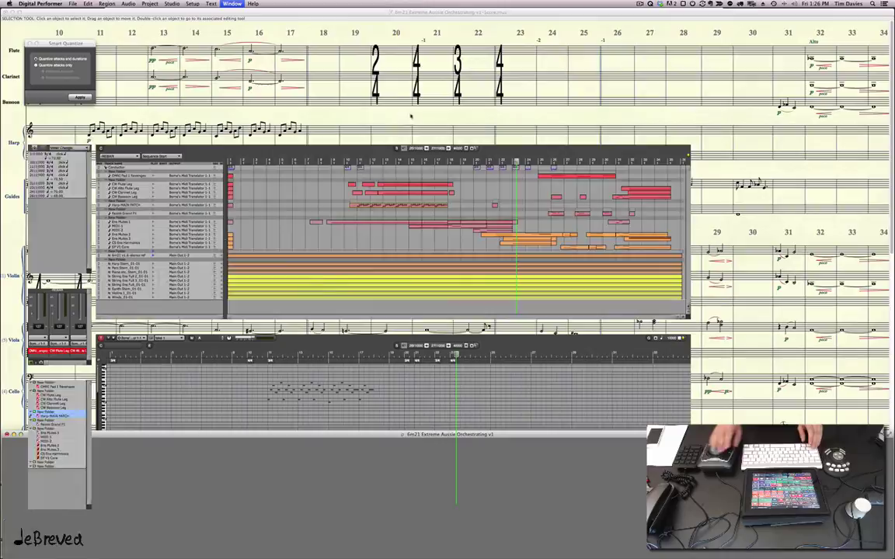
pyautogui.press('super+Tab')
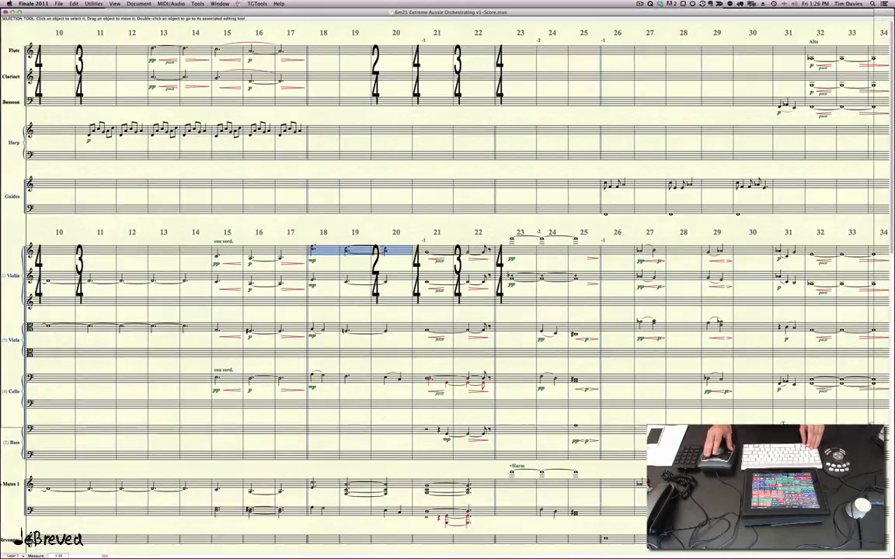
pyautogui.moveTo(889, 419); pyautogui.dragTo(891, 420)
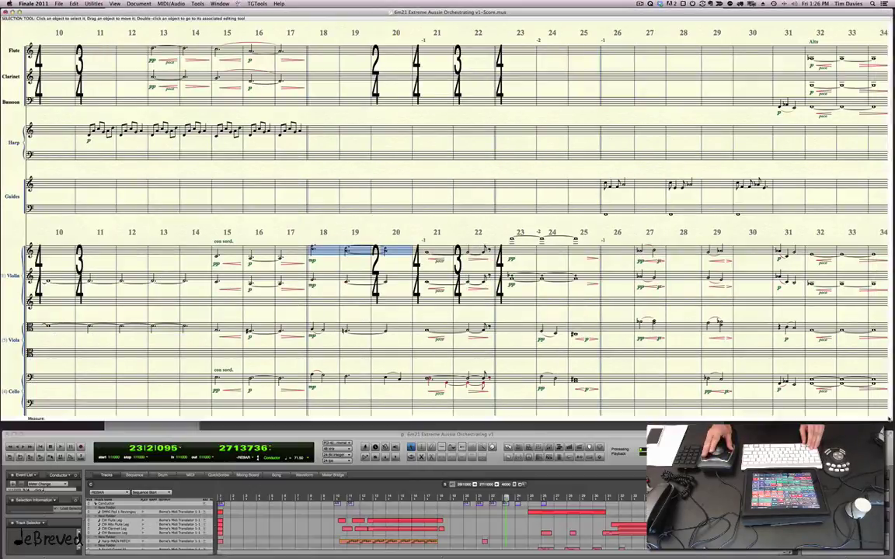
pyautogui.click(561, 399)
pyautogui.click(524, 428)
pyautogui.click(501, 382)
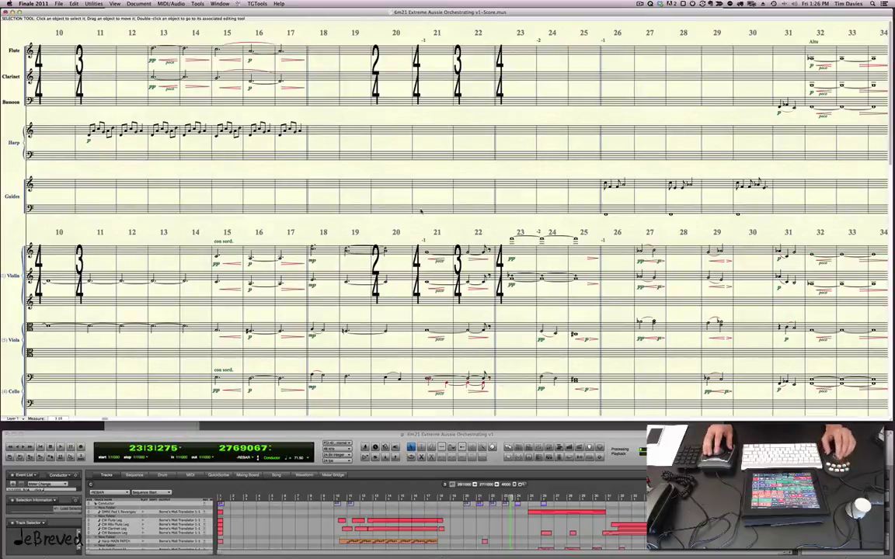
# Switch back to Digital Performer with the 6m21 Extreme Aussie Orchestrating v1 sequence active.
pyautogui.press('super+Tab')
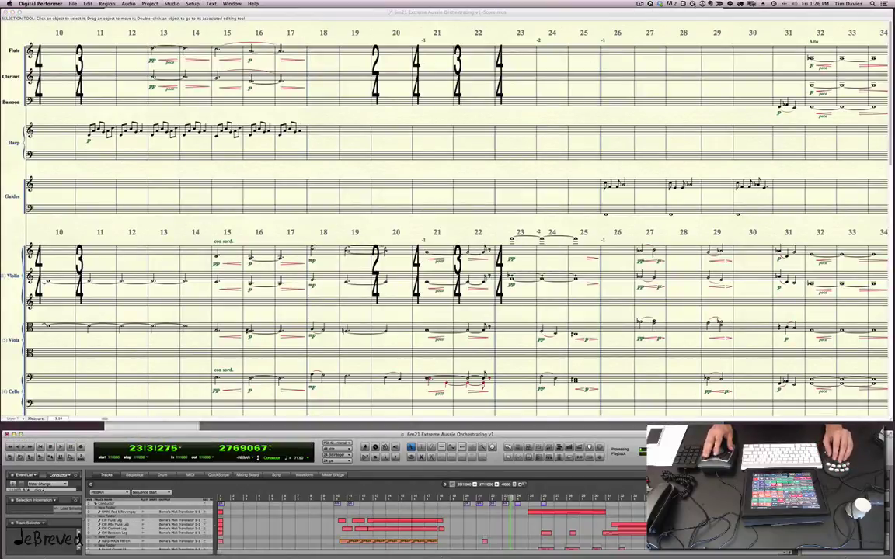
pyautogui.click(693, 4)
pyautogui.click(703, 35)
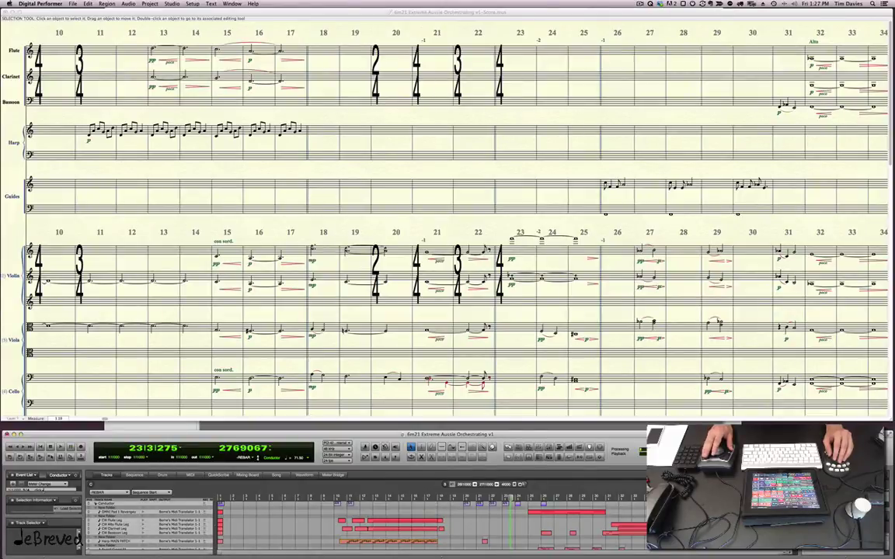
# Open the Contour Shuttle settings and show the Finale 2011 assignments, highlighting the button mapped to F13.
pyautogui.click(638, 4)
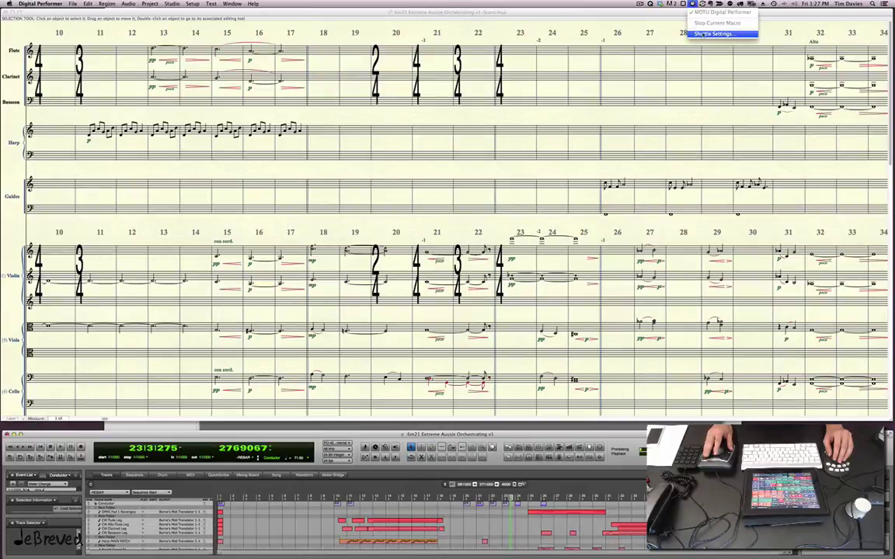
pyautogui.click(633, 31)
pyautogui.moveTo(489, 29); pyautogui.dragTo(414, 18)
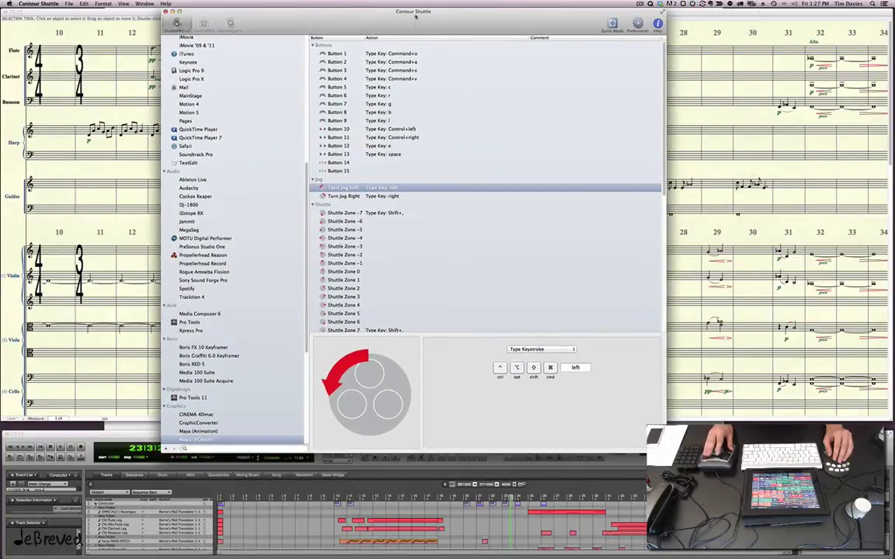
pyautogui.scroll(-10, 191, 121)
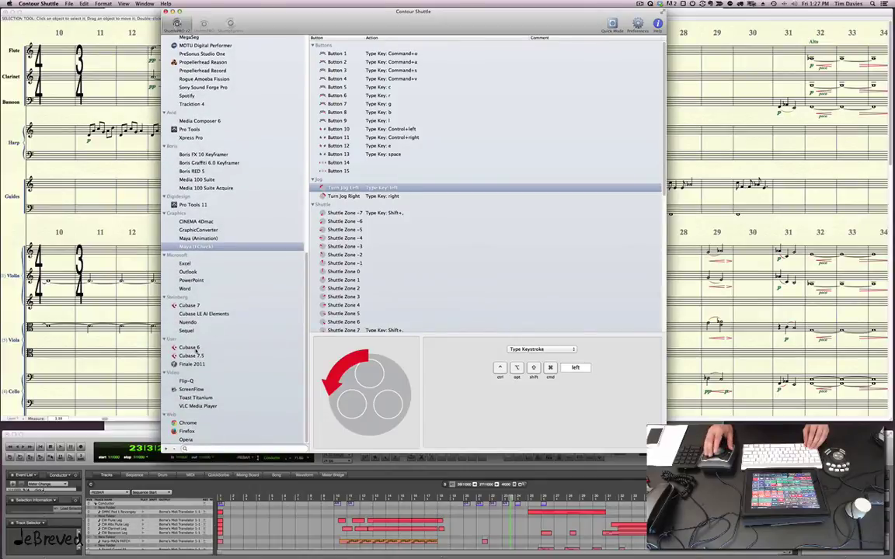
pyautogui.click(187, 364)
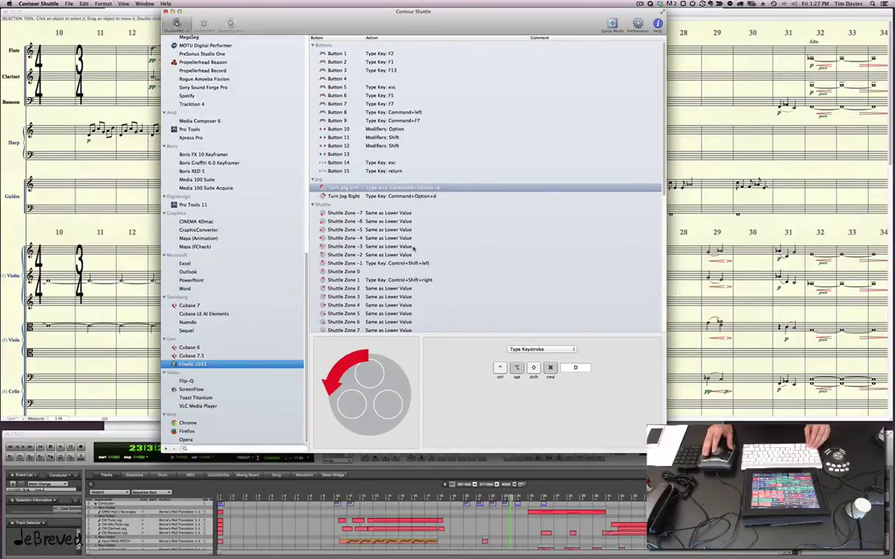
pyautogui.press('F13')
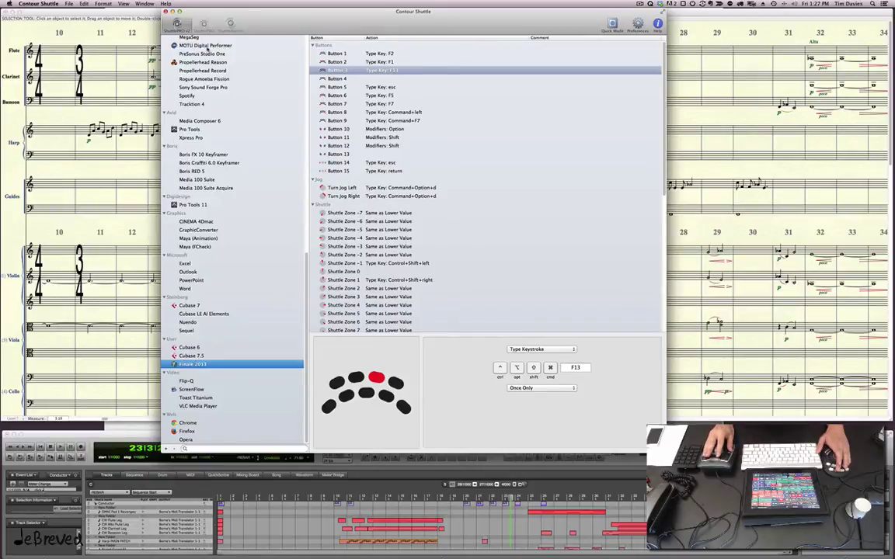
# Compare the shuttle assignments for MOTU Digital Performer with those for Finale 2011, ending on the Digital Performer set.
pyautogui.click(207, 45)
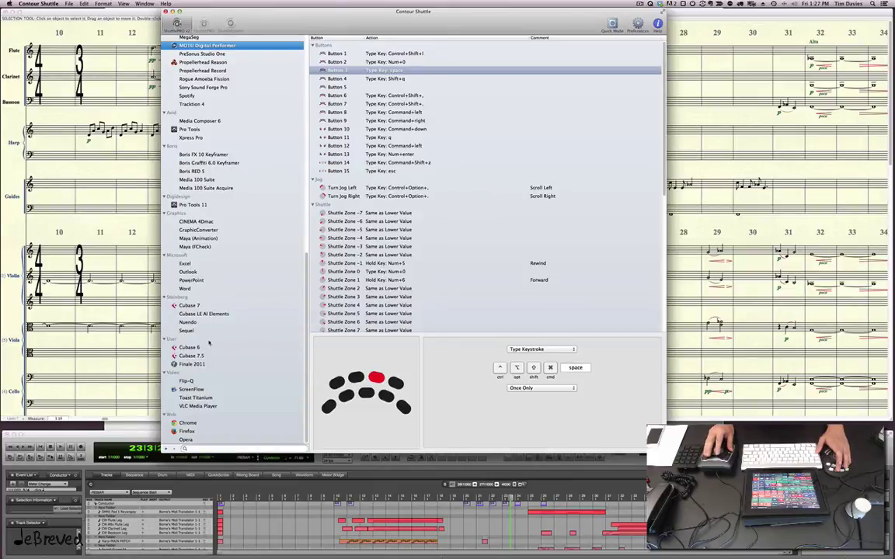
pyautogui.click(192, 364)
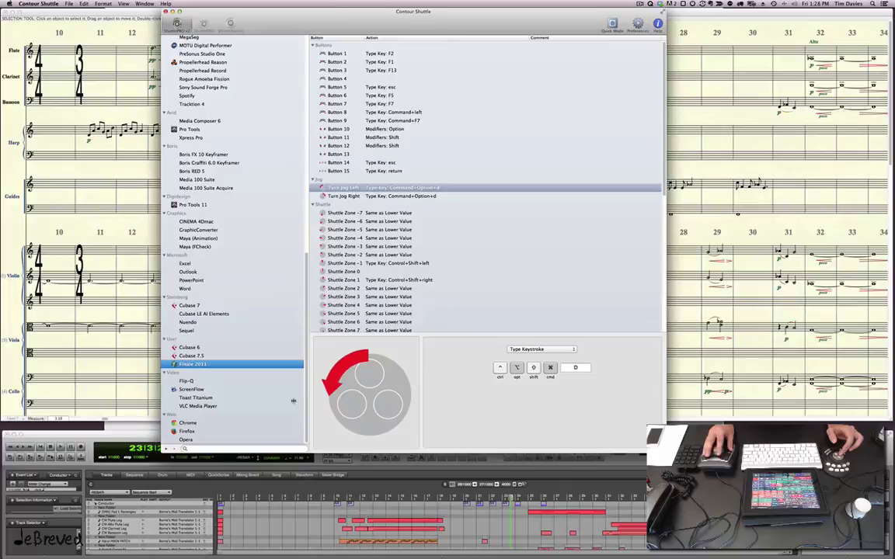
pyautogui.click(207, 46)
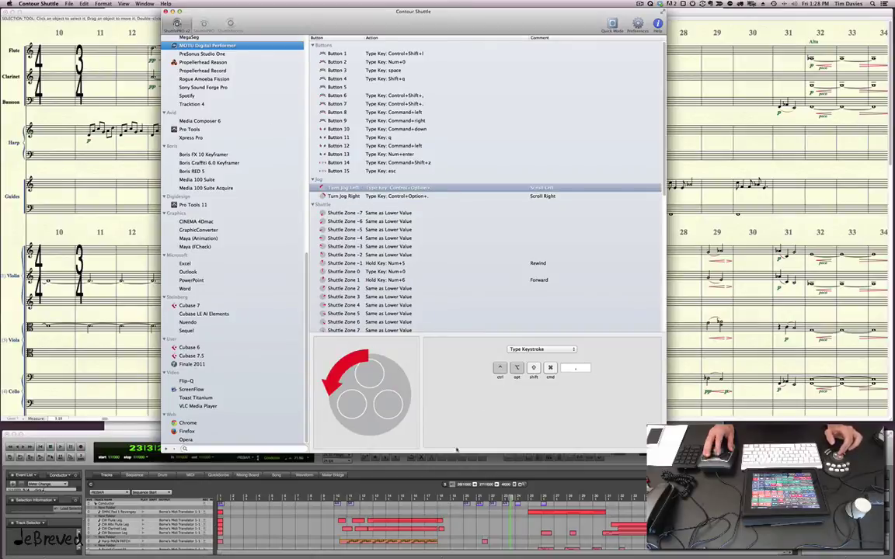
# Switch to Digital Performer and move the playback position back and forth bar by bar, finishing at measure 25.
pyautogui.click(470, 488)
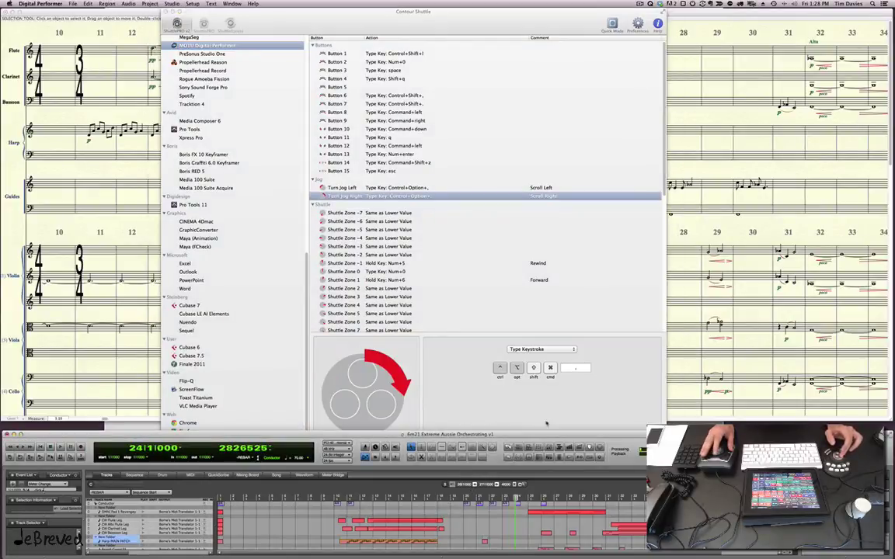
pyautogui.click(694, 378)
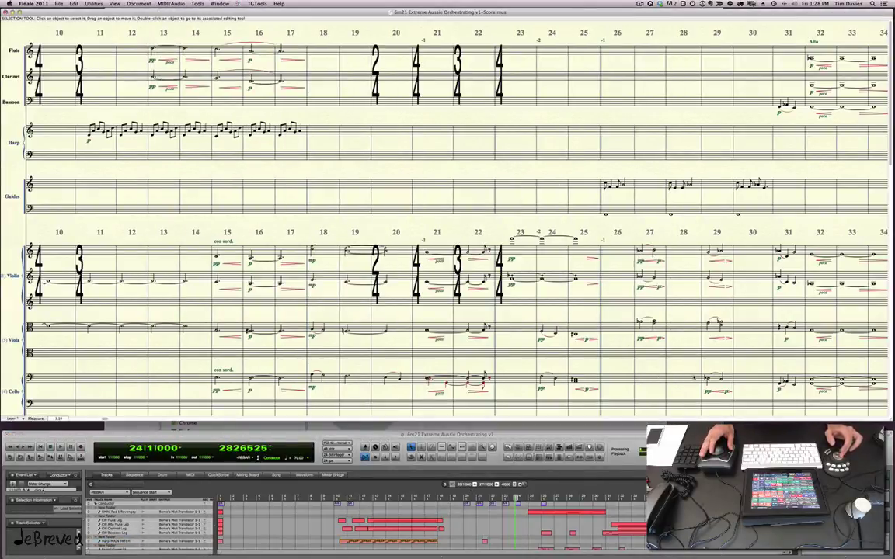
pyautogui.press('super+Tab')
pyautogui.press('Left')
pyautogui.press('Left')
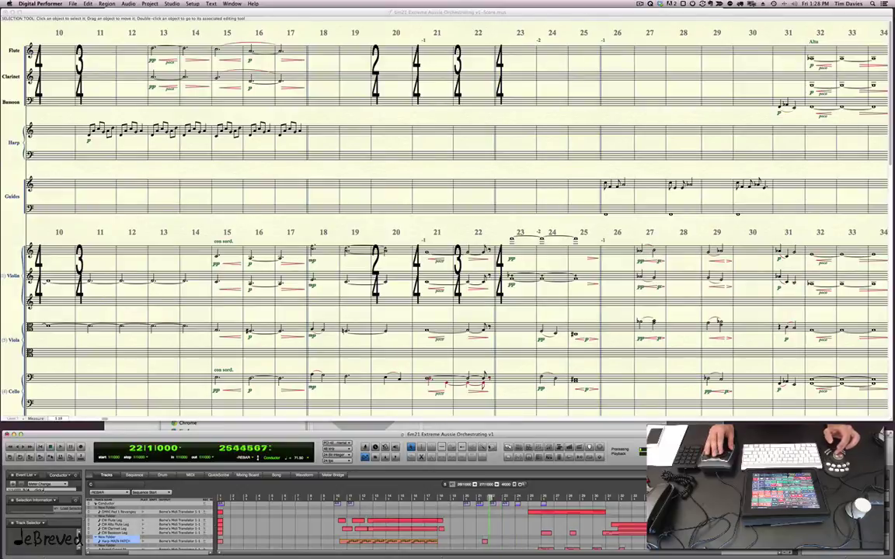
pyautogui.press('Right')
pyautogui.press('Right')
pyautogui.press('Right')
pyautogui.press('Right')
pyautogui.press('Left')
pyautogui.press('Left')
pyautogui.press('Left')
pyautogui.press('Right')
pyautogui.press('Right')
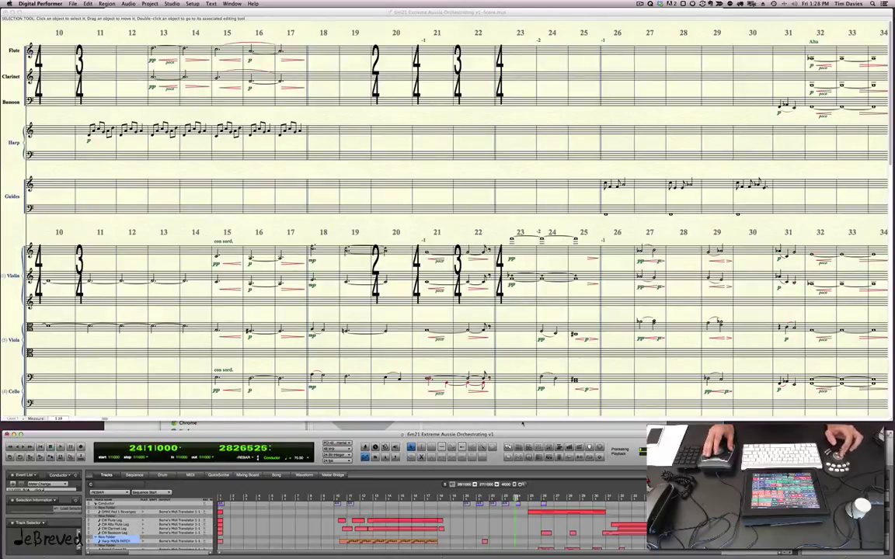
pyautogui.press('Left')
pyautogui.press('Left')
pyautogui.press('Right')
pyautogui.press('Right')
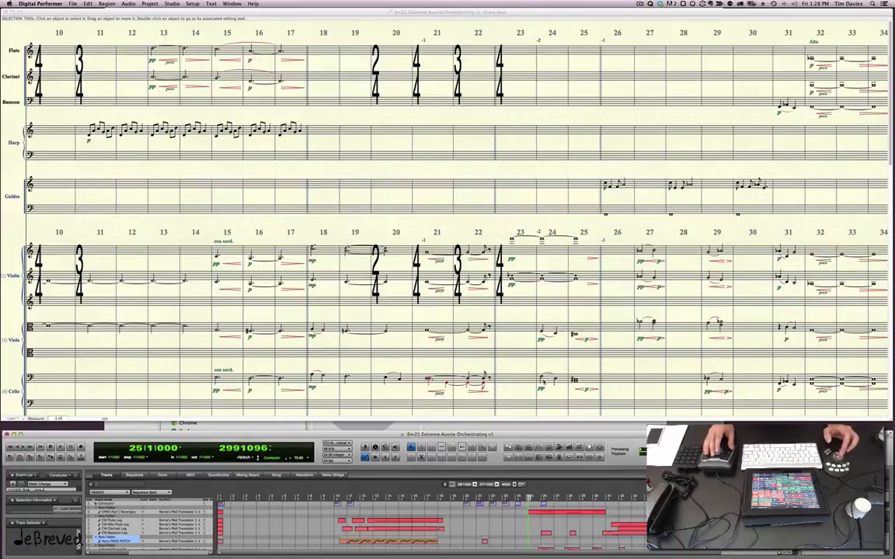
pyautogui.press('Left')
pyautogui.press('Left')
pyautogui.press('Right')
pyautogui.press('Right')
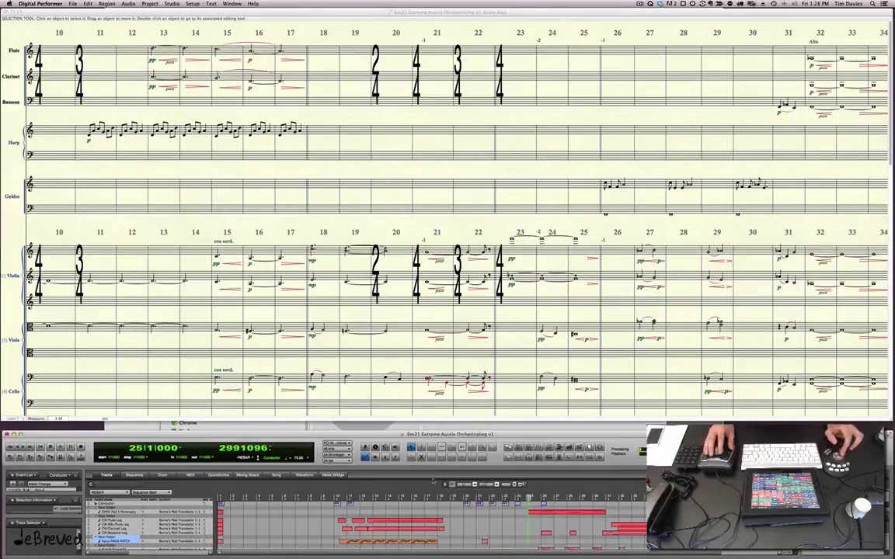
pyautogui.press('Left')
pyautogui.press('Right')
pyautogui.press('Right')
pyautogui.press('Left')
pyautogui.press('Left')
pyautogui.press('Right')
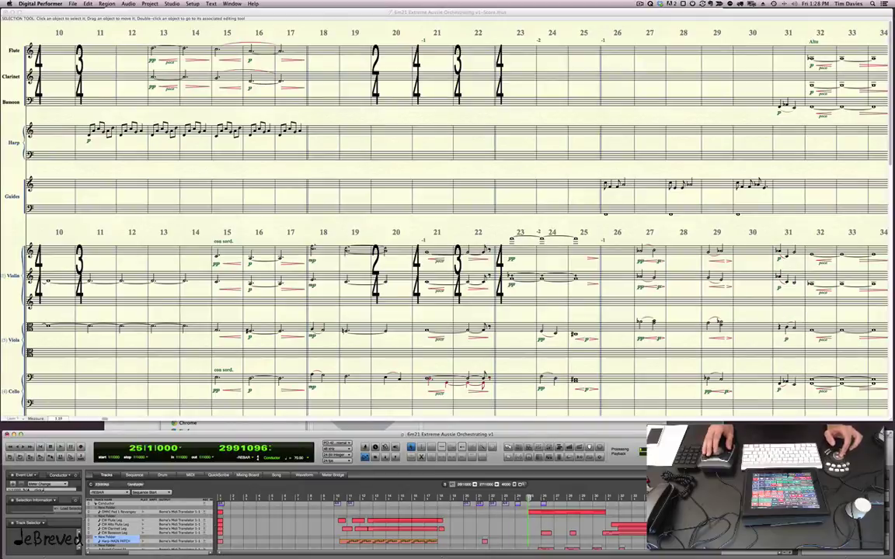
# Switch to the Finale score and play the Digital Performer sequence briefly from measure 25 before stopping it.
pyautogui.click(509, 390)
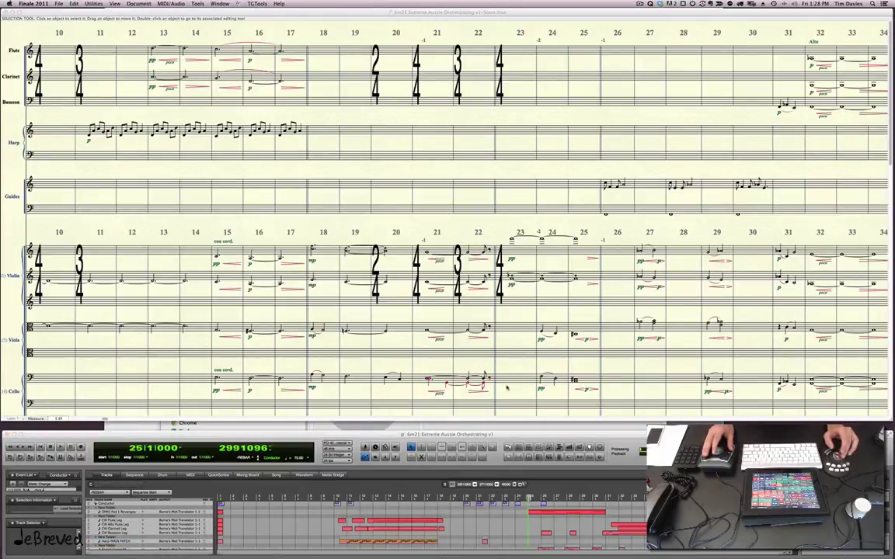
pyautogui.press('space')
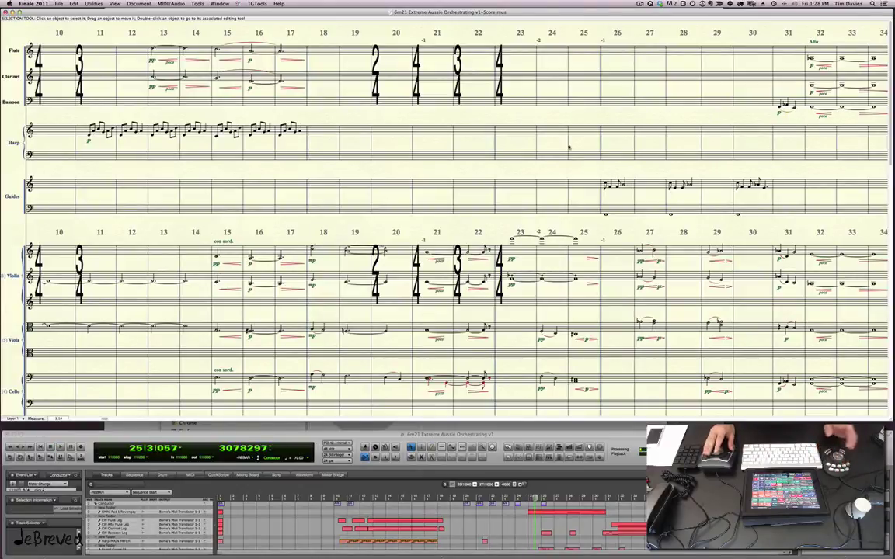
# Switch to Bome's Midi Translator Pro and open the TD finale DP.bmtp project.
pyautogui.press('super+Tab')
pyautogui.press('super+Tab')
pyautogui.press('super+Tab')
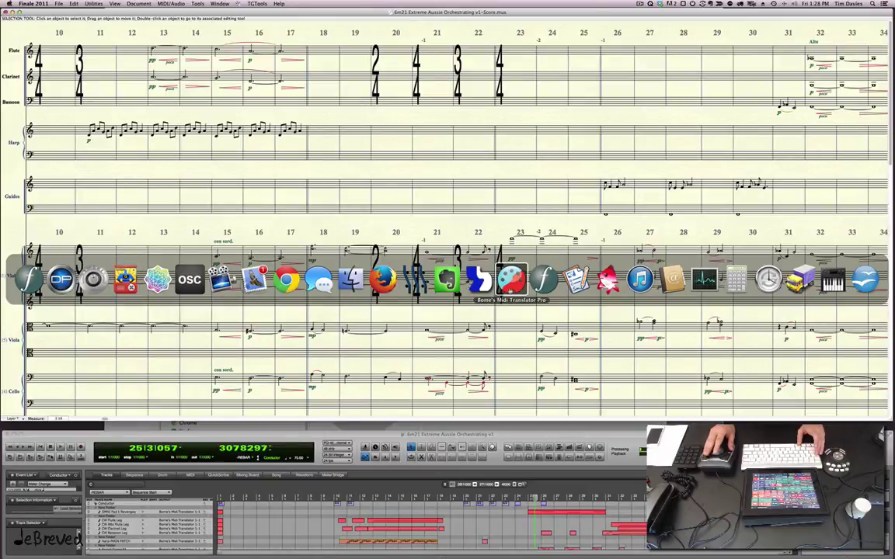
pyautogui.click(512, 284)
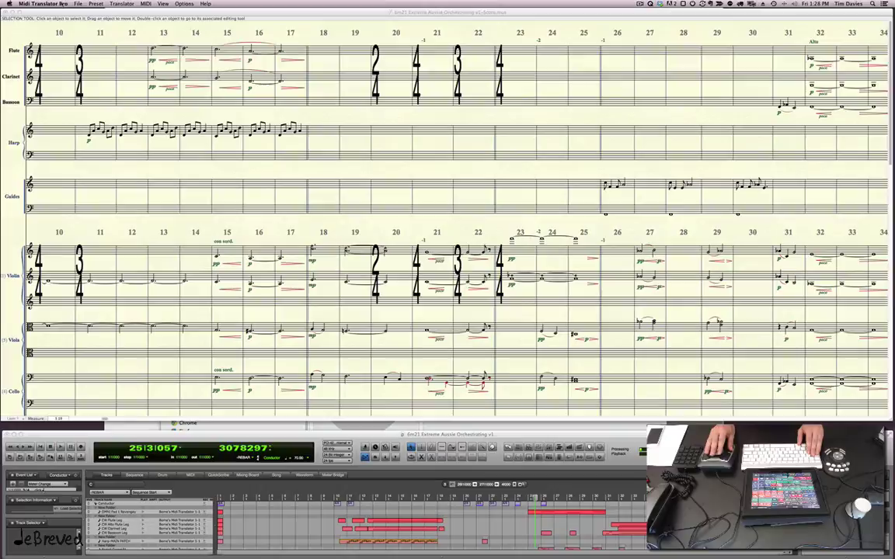
pyautogui.click(184, 4)
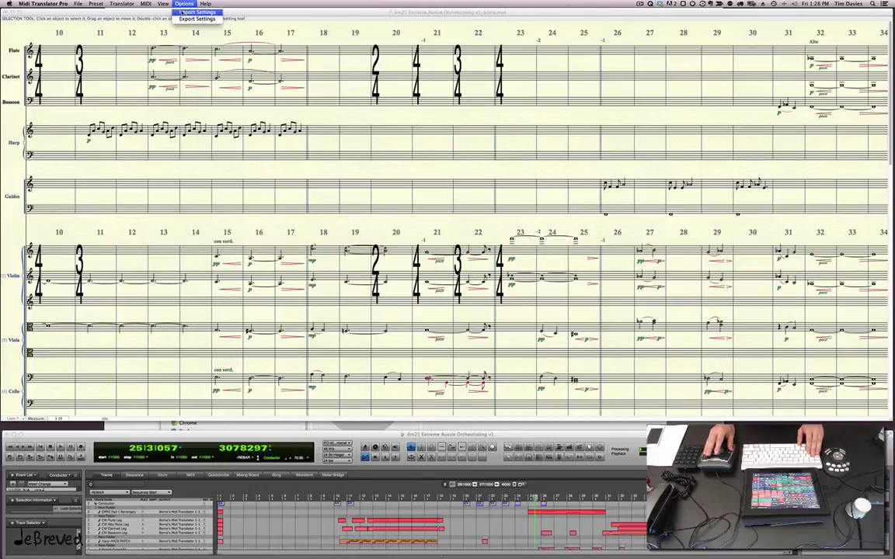
pyautogui.moveTo(62, 4)
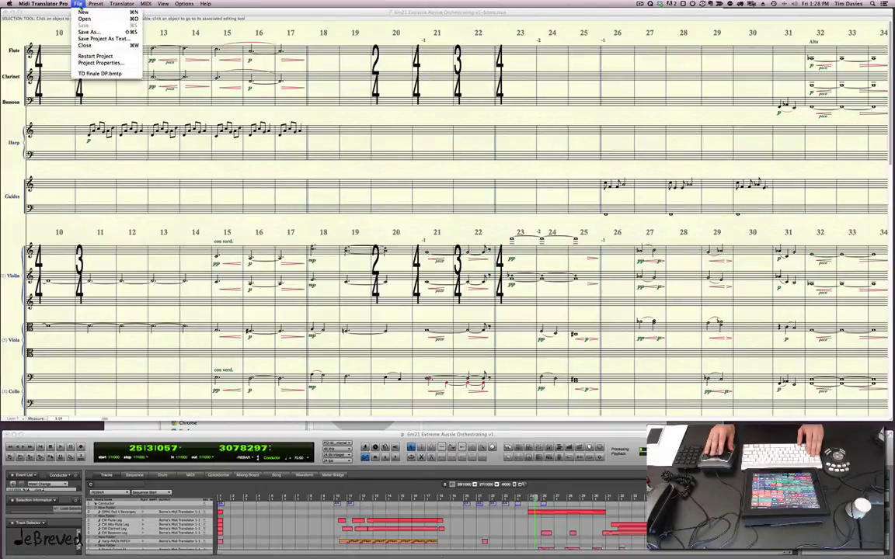
pyautogui.click(135, 74)
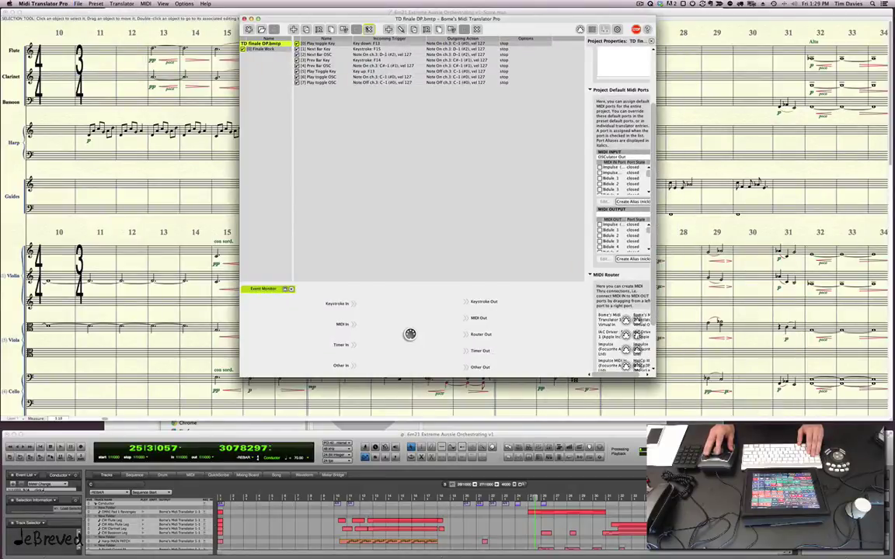
# Reposition the translator window and examine the previous bar and Play toggle Key entries with their incoming triggers and outgoing notes.
pyautogui.moveTo(363, 19); pyautogui.dragTo(315, 14)
pyautogui.click(325, 66)
pyautogui.click(325, 55)
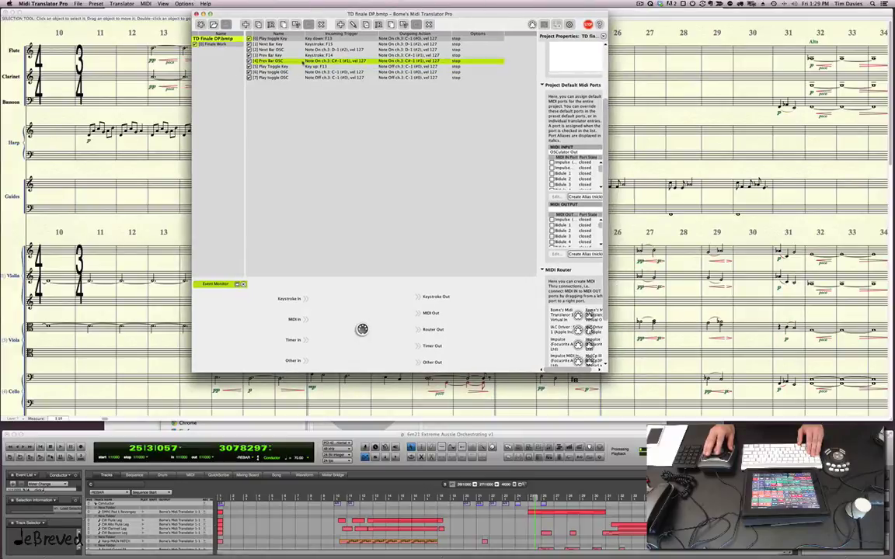
pyautogui.click(280, 39)
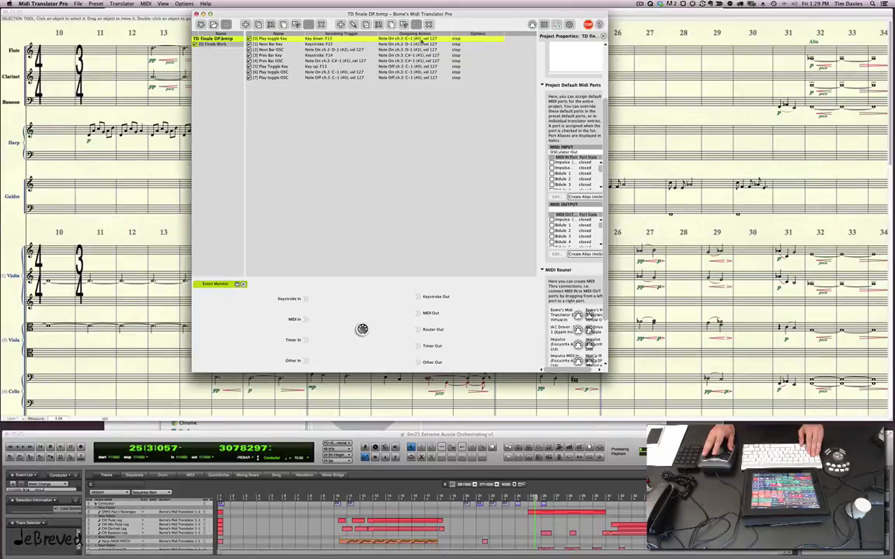
# Move the Digital Performer window up, open its Commands window, search for "play" and widen the window to examine the key and MIDI bindings.
pyautogui.click(247, 392)
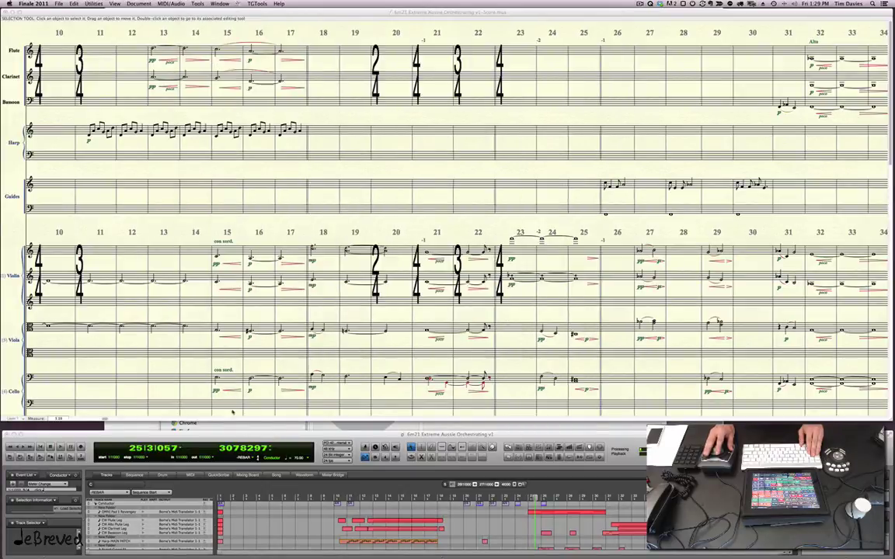
pyautogui.moveTo(251, 422); pyautogui.dragTo(246, 114)
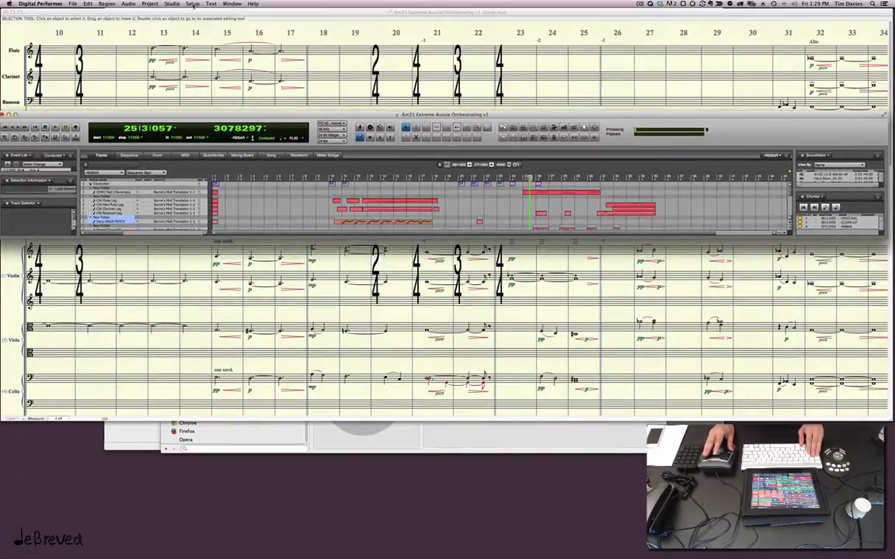
pyautogui.click(193, 4)
pyautogui.click(179, 12)
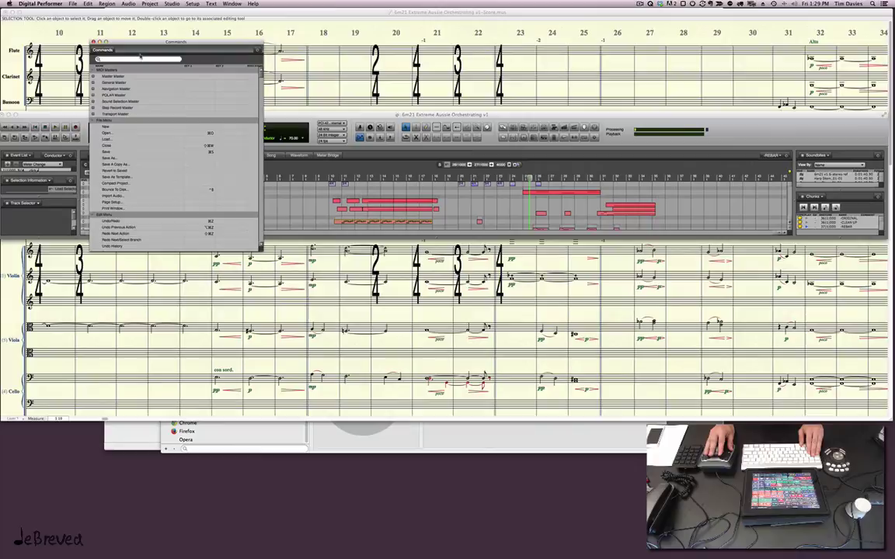
pyautogui.write('play')
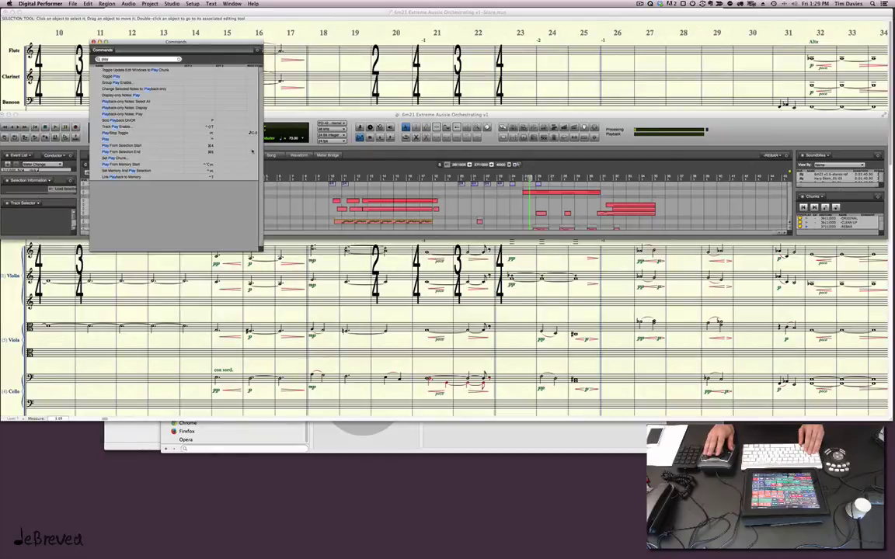
pyautogui.moveTo(260, 250); pyautogui.dragTo(384, 273)
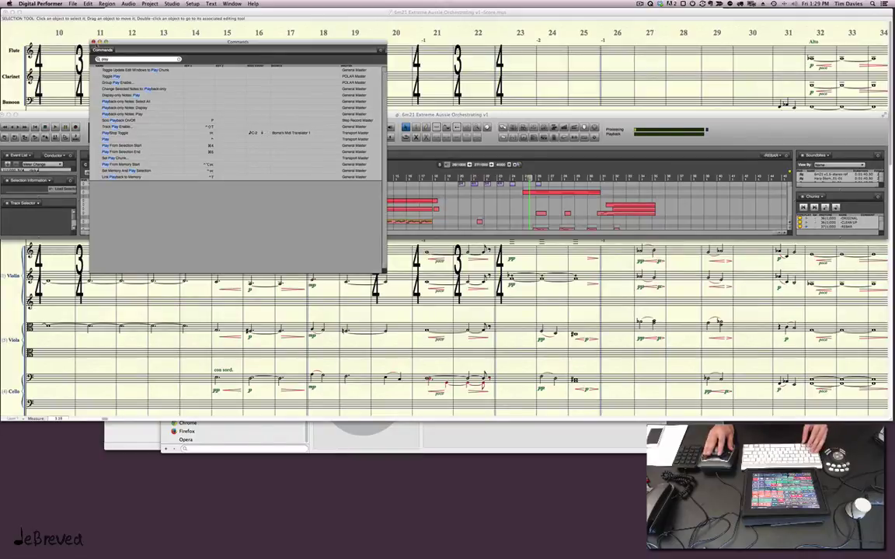
# Close the Commands window, place the Digital Performer window back beneath the score and switch to Finale.
pyautogui.click(93, 42)
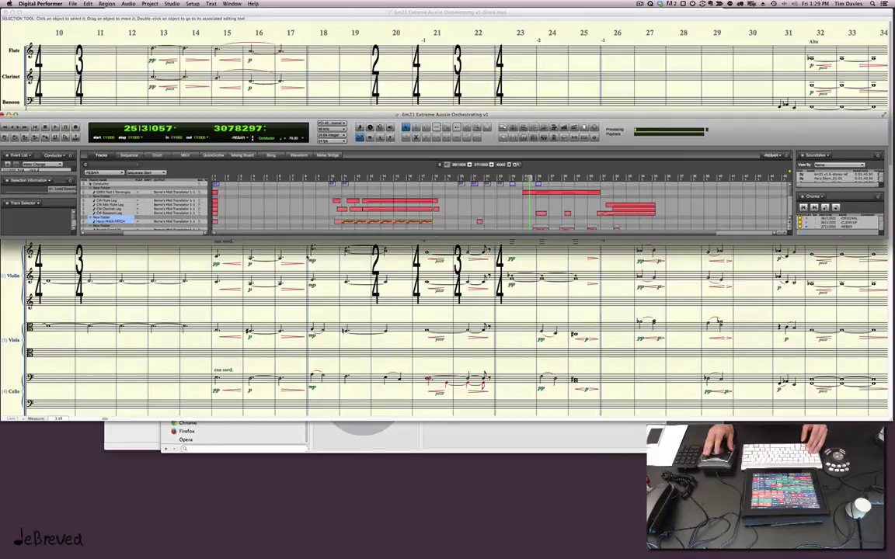
pyautogui.moveTo(203, 115); pyautogui.dragTo(231, 429)
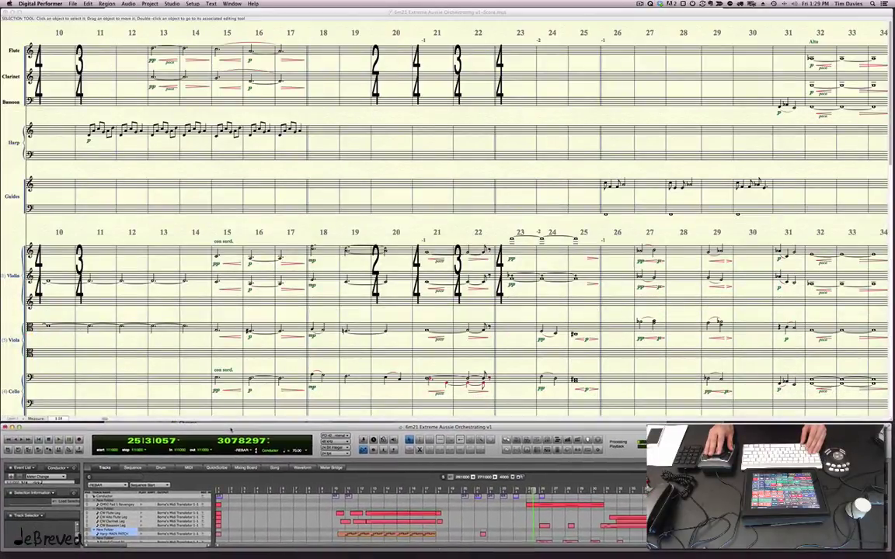
pyautogui.click(308, 408)
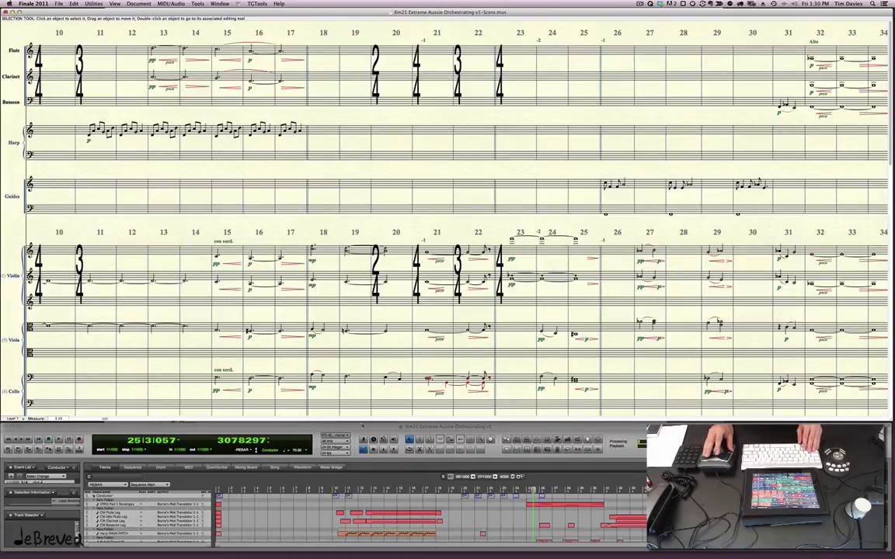
pyautogui.click(683, 4)
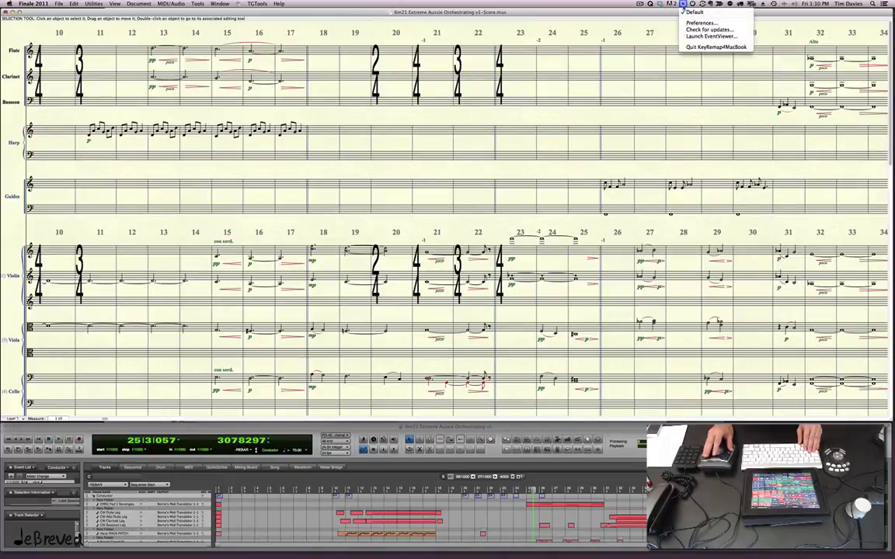
pyautogui.click(699, 47)
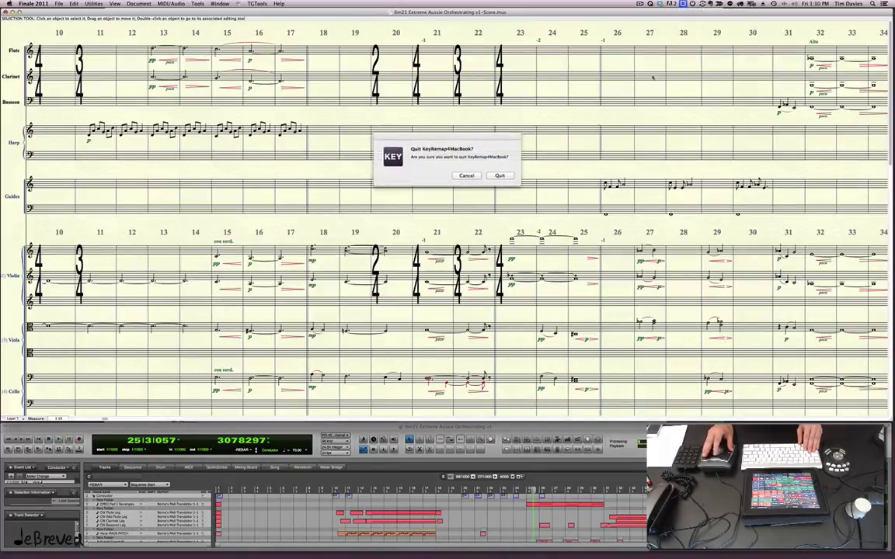
pyautogui.click(471, 176)
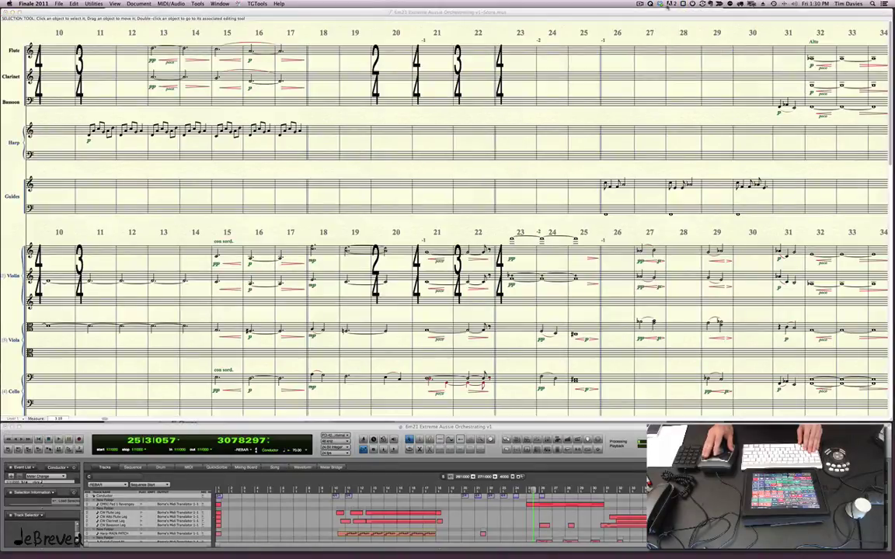
# Open the KeyRemap4MacBook preferences, examine the enabled remappings for the Fn and right Option keys, and close the window.
pyautogui.click(682, 4)
pyautogui.click(697, 25)
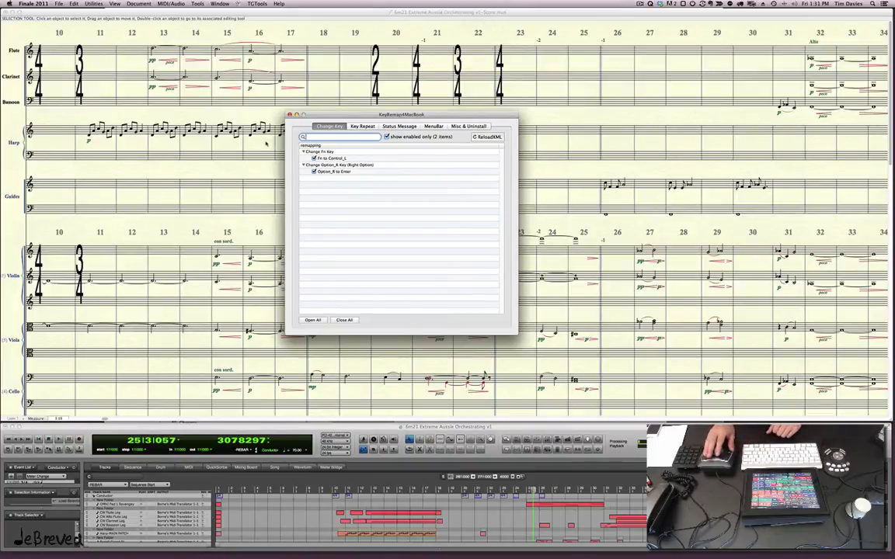
pyautogui.click(289, 115)
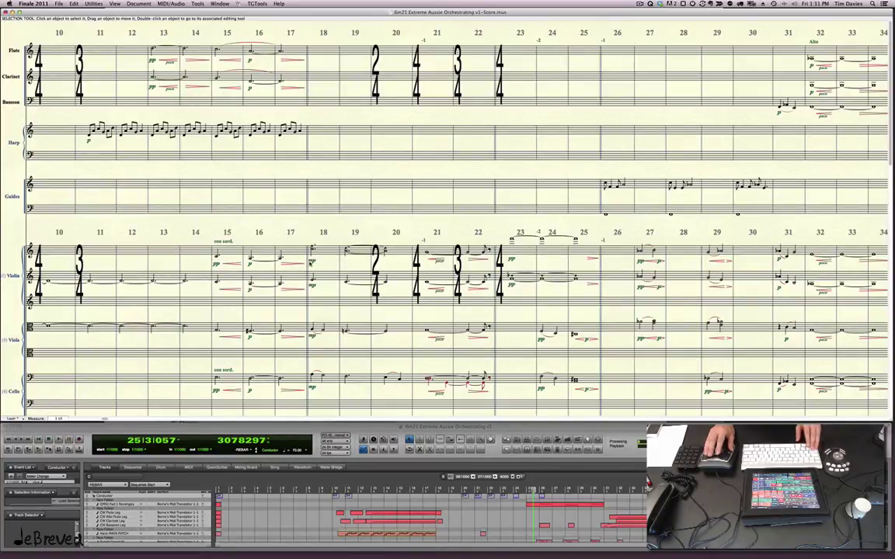
pyautogui.hscroll(-1, 340, 262)
pyautogui.hscroll(1, 308, 264)
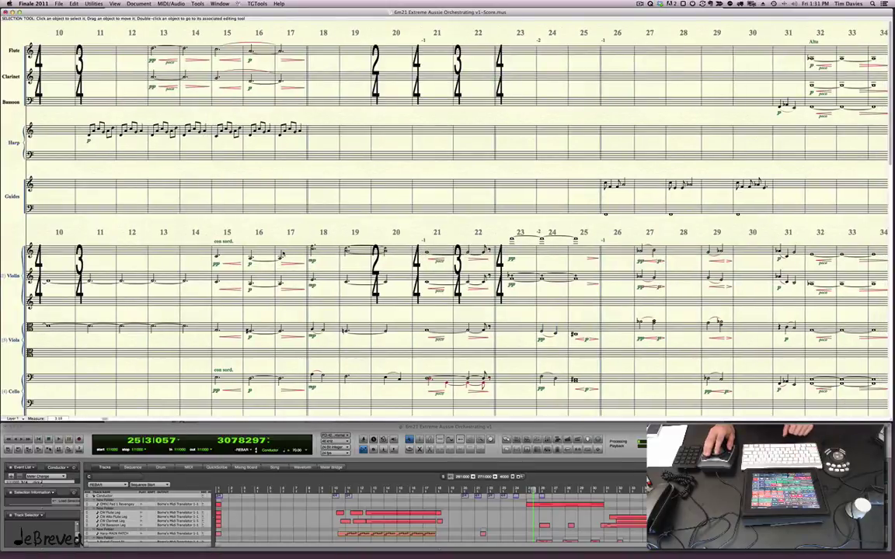
# Switch to OSCulator to view how the TD Ipad 12 DP push messages map to MIDI notes.
pyautogui.press('super+Tab')
pyautogui.press('super+Tab')
pyautogui.press('super+Tab')
pyautogui.press('super+Tab')
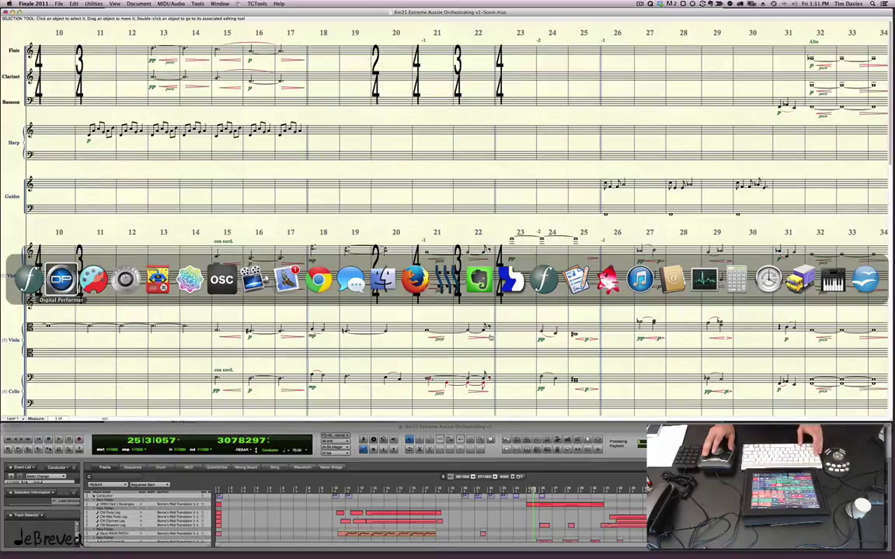
pyautogui.click(221, 280)
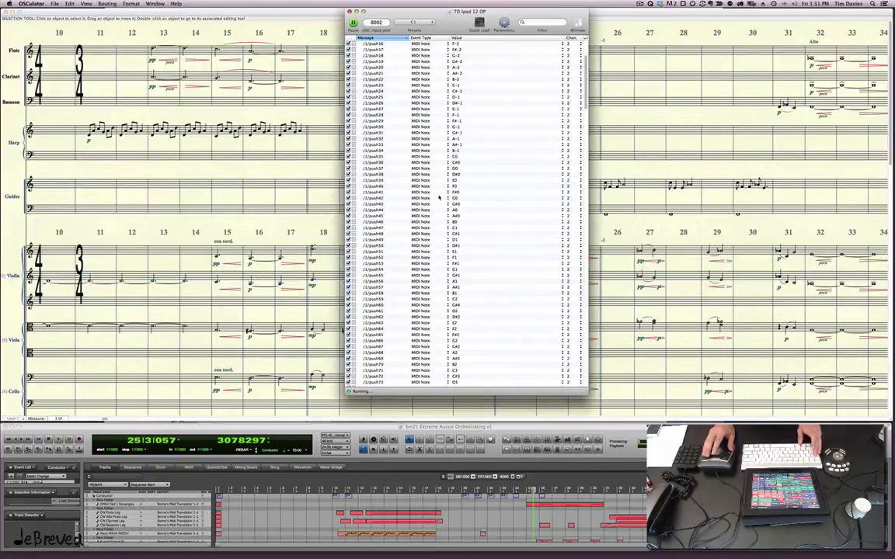
# Switch to QuicKeys to view the Finale 2011 harmonics shortcuts and their triggers, and return to the Finale score.
pyautogui.press('super+Tab')
pyautogui.press('super+Tab')
pyautogui.press('super+Tab')
pyautogui.press('super+Tab')
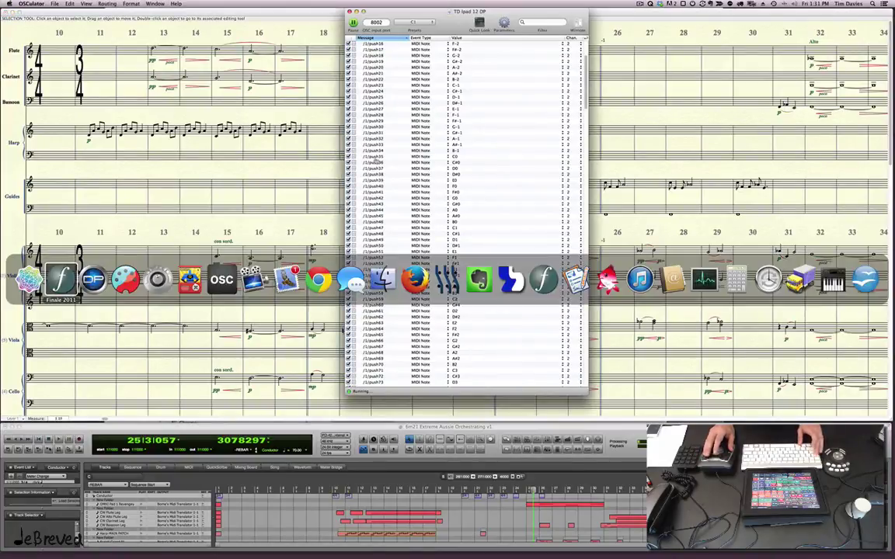
pyautogui.click(189, 279)
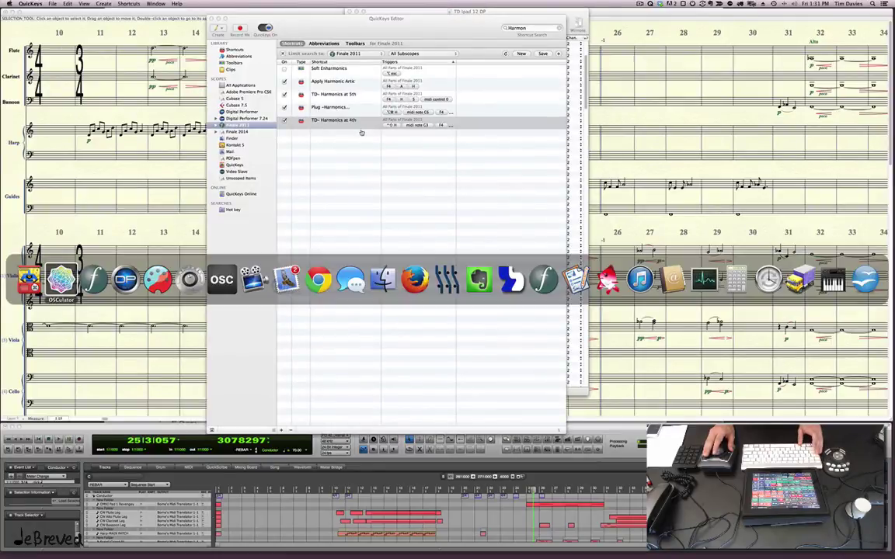
pyautogui.click(62, 280)
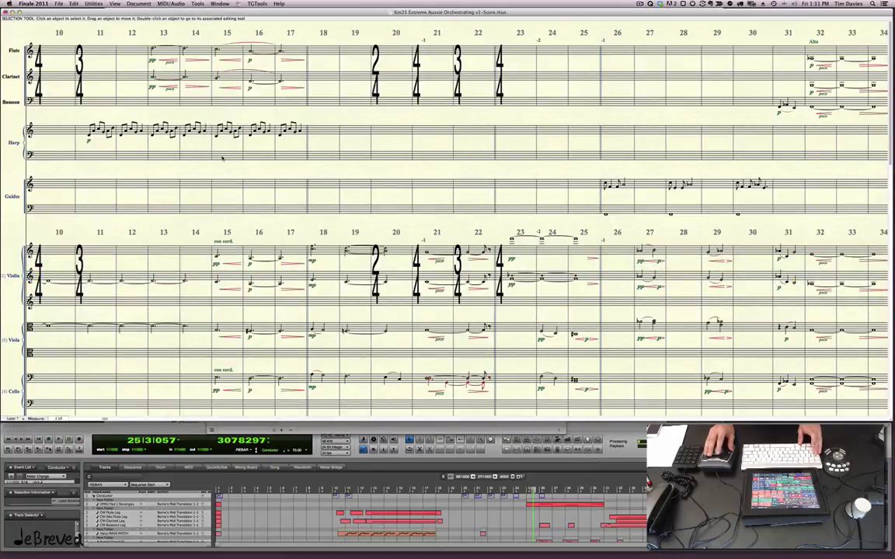